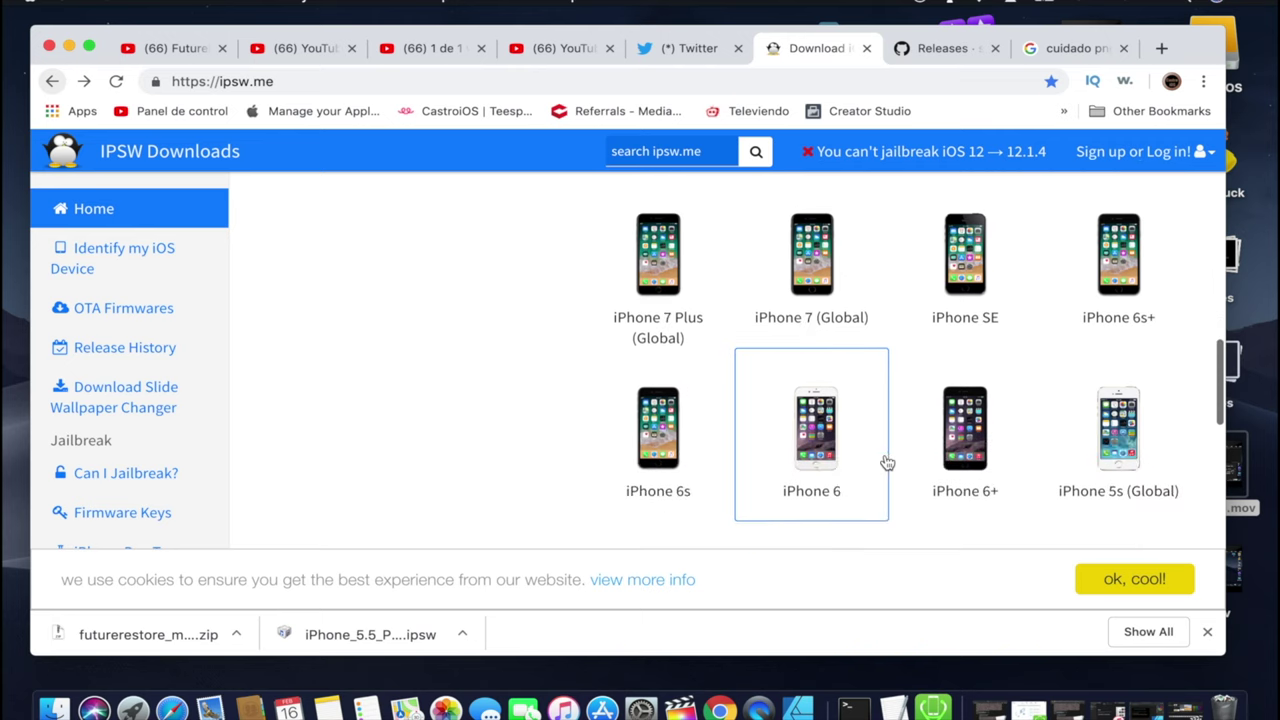
Step: Open the iOS 12.1.1 firmware page for iPhone 7 Plus (Global) and highlight its build number 16C50
scroll(690, 340, down, 10)
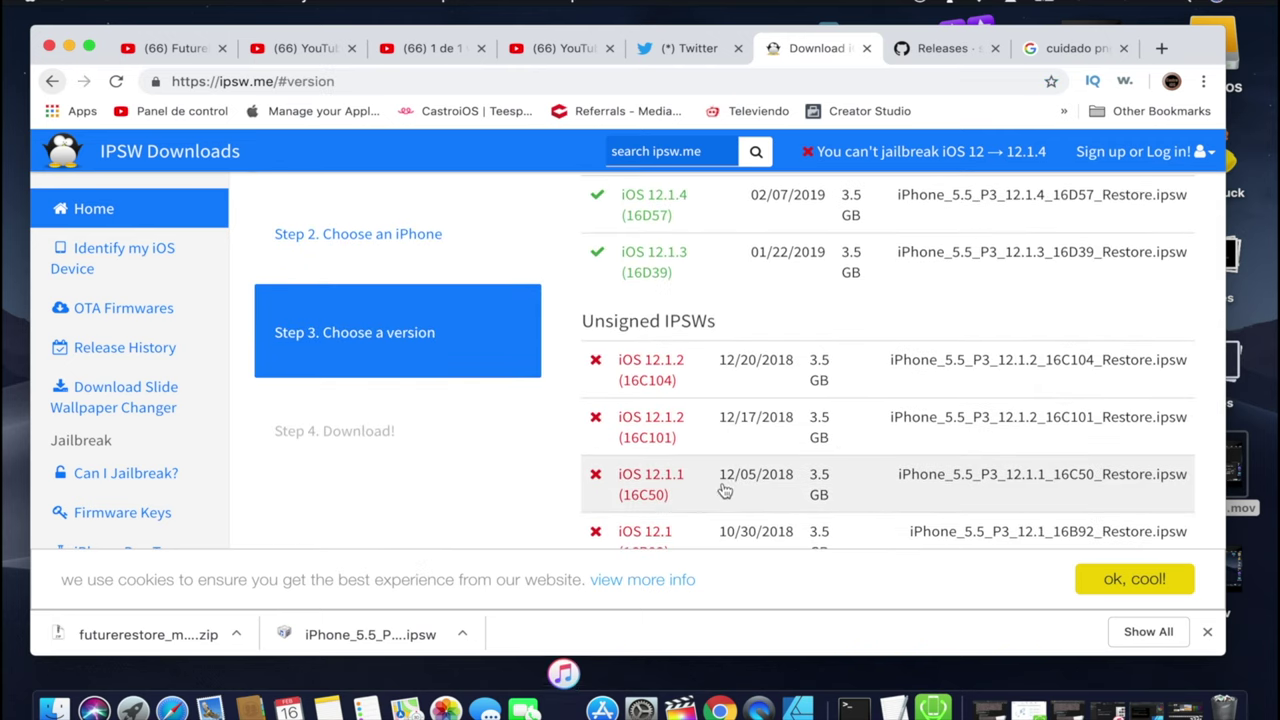
click(730, 488)
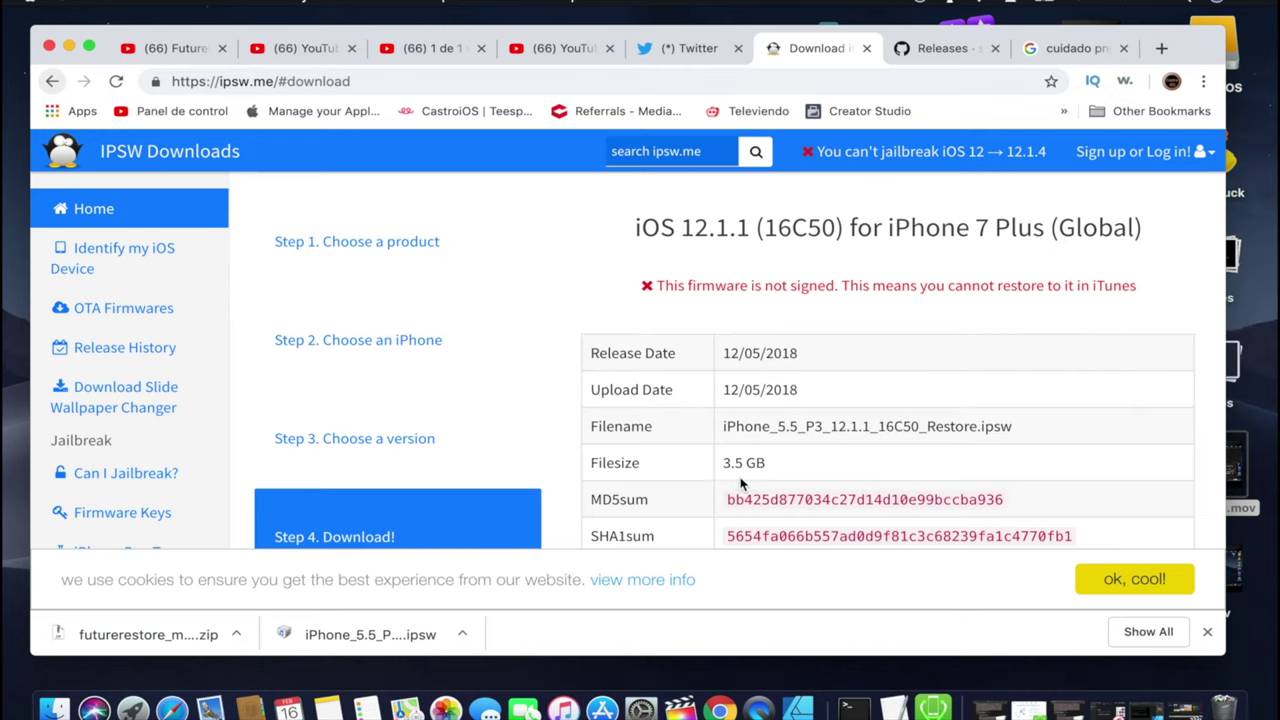
drag(763, 228, 838, 228)
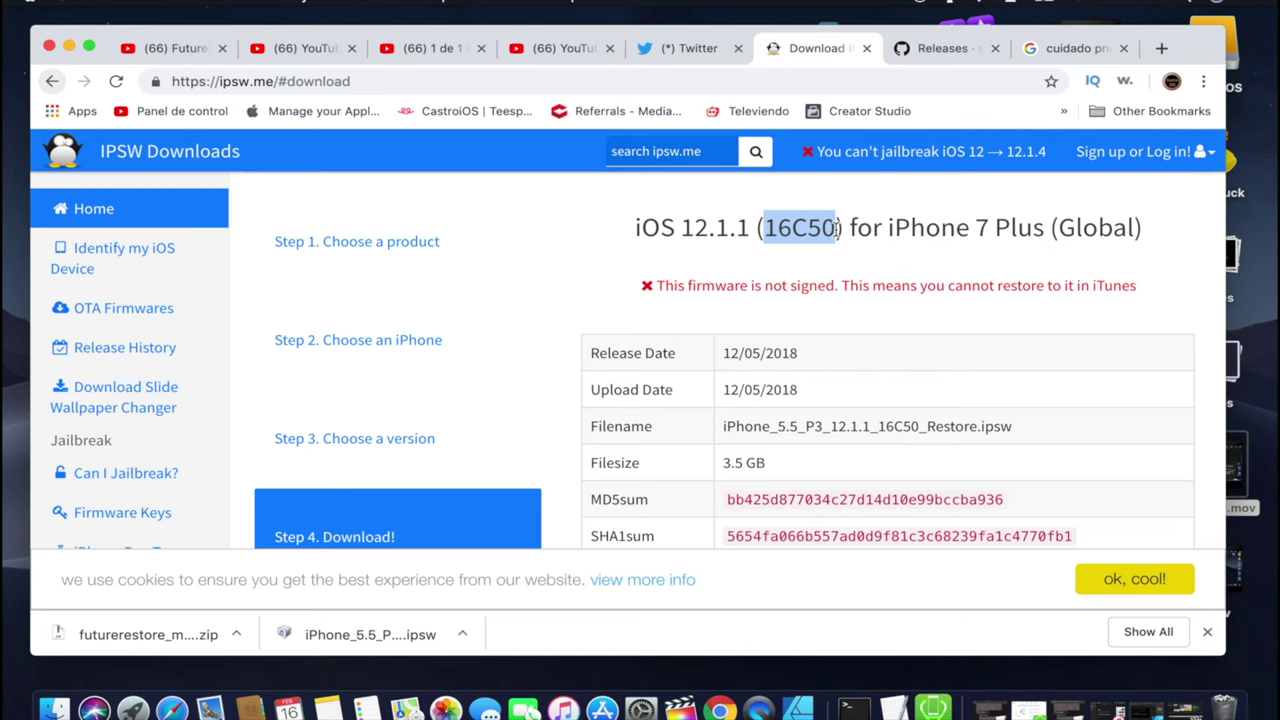
Step: In Finder, open the noapnonce folder inside the 12.1.1 folder of the saved blobs in Downloads
click(55, 708)
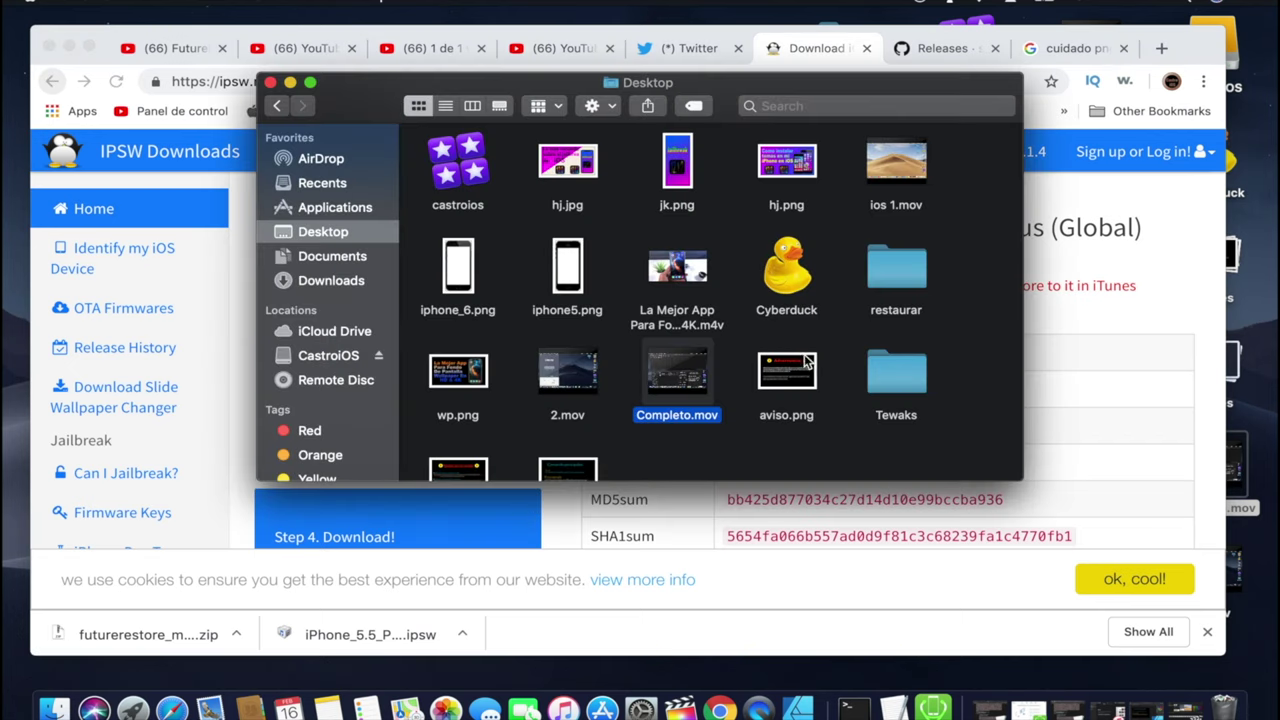
scroll(807, 381, down, 3)
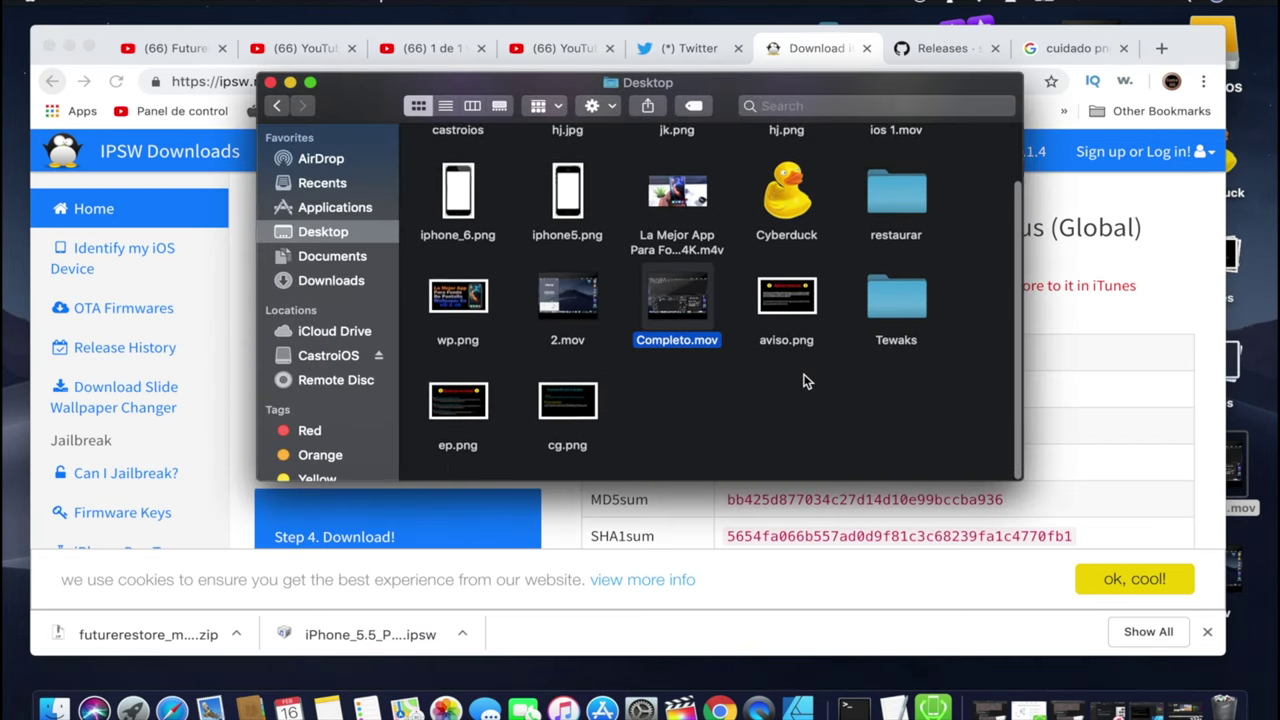
scroll(807, 381, up, 3)
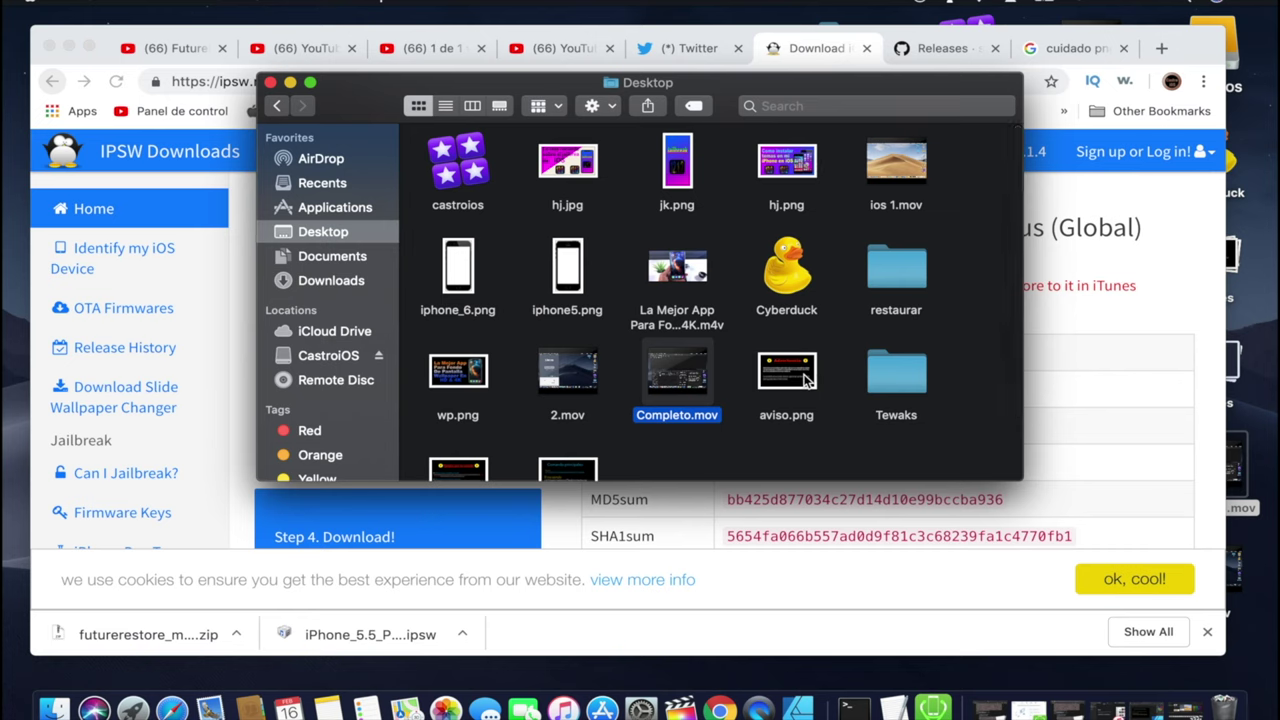
click(336, 283)
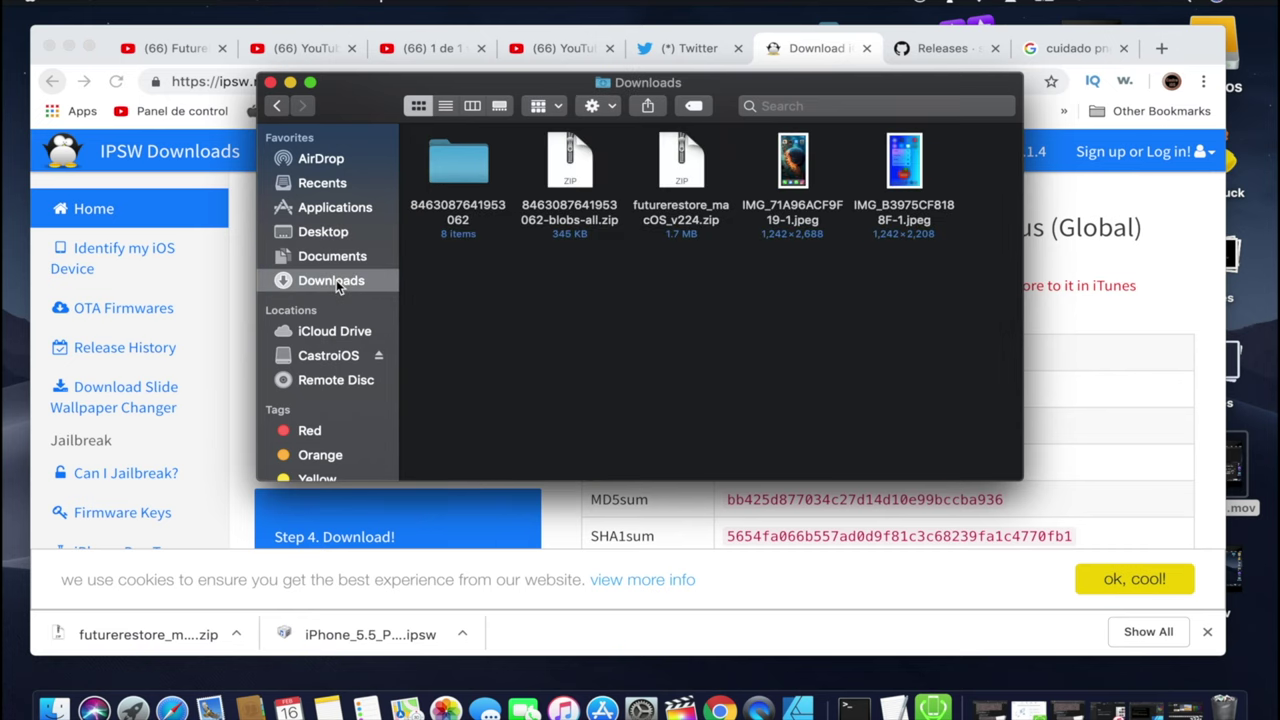
double_click(446, 159)
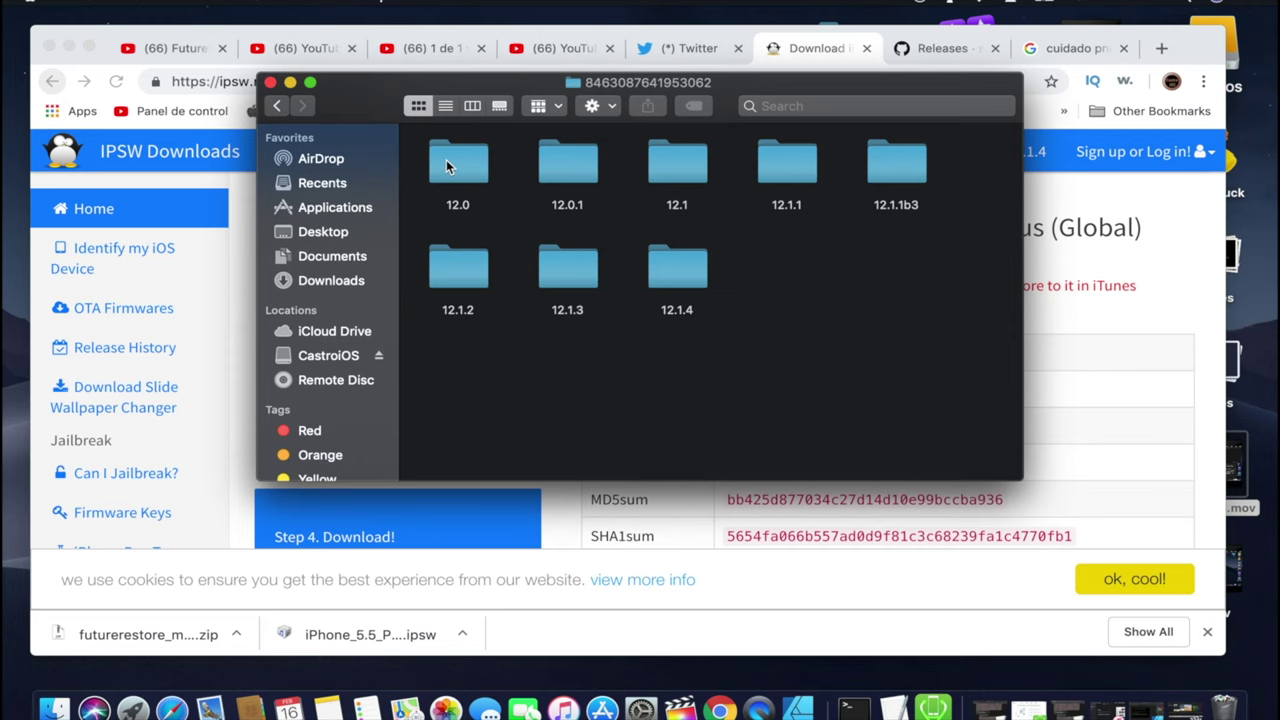
double_click(789, 169)
double_click(785, 167)
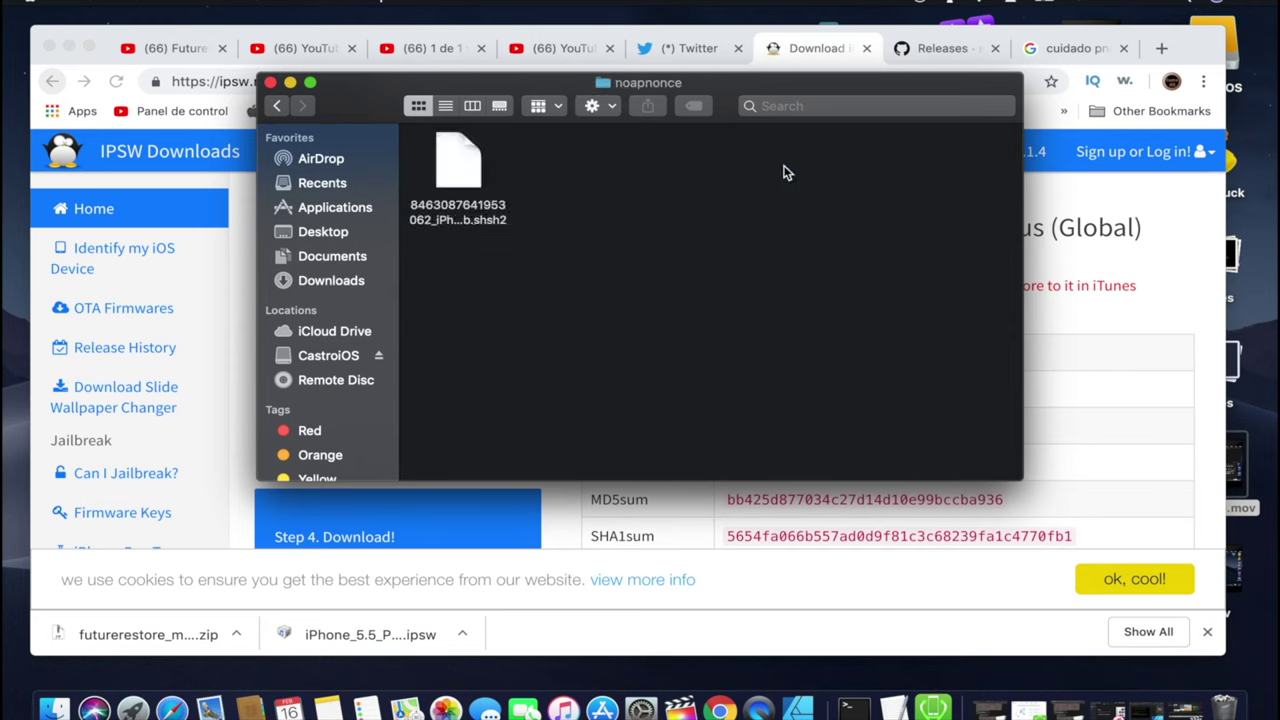
Step: Reveal the full name of the .shsh2 blob file and check the iOS version and build in it
click(480, 224)
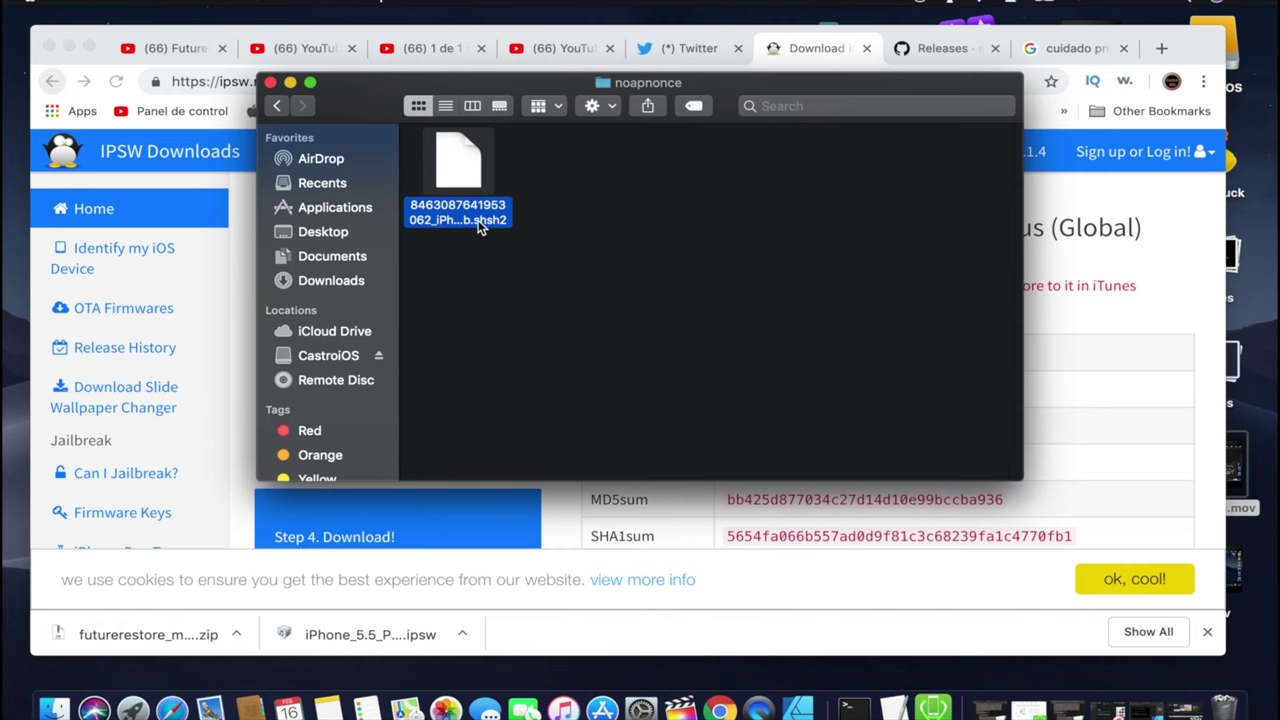
click(478, 228)
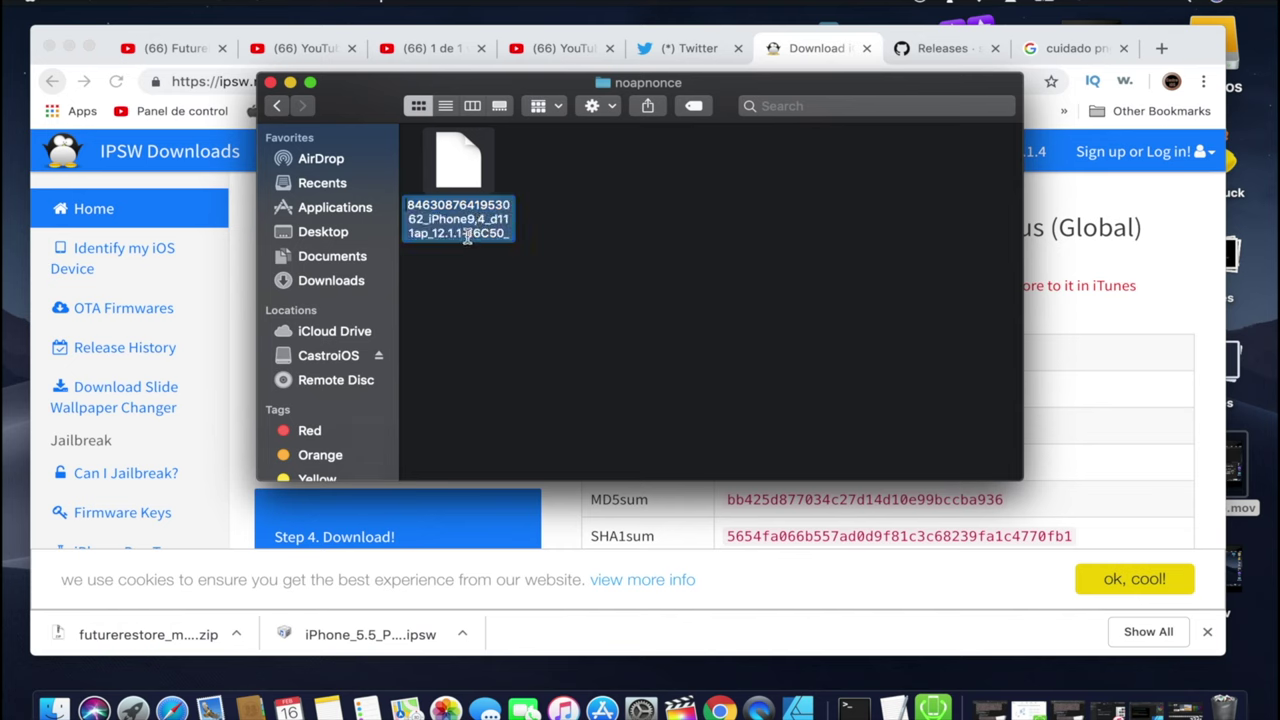
scroll(482, 233, down, 2)
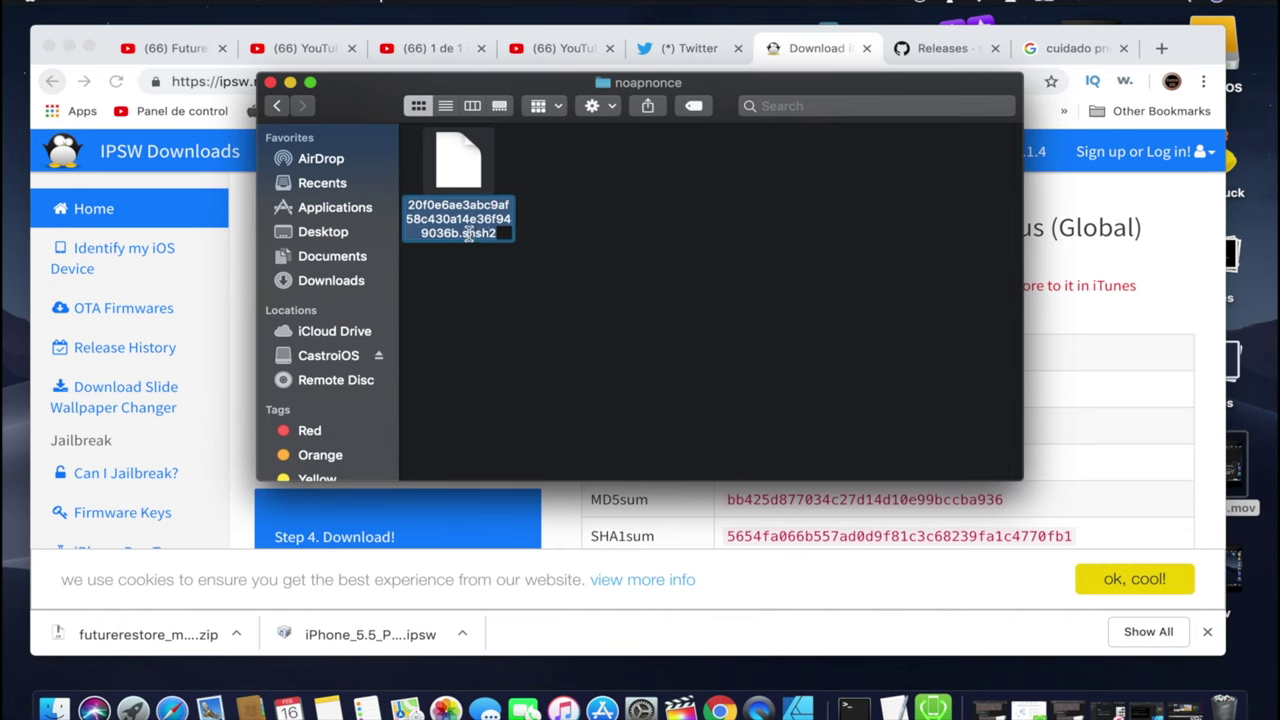
scroll(505, 233, up, 2)
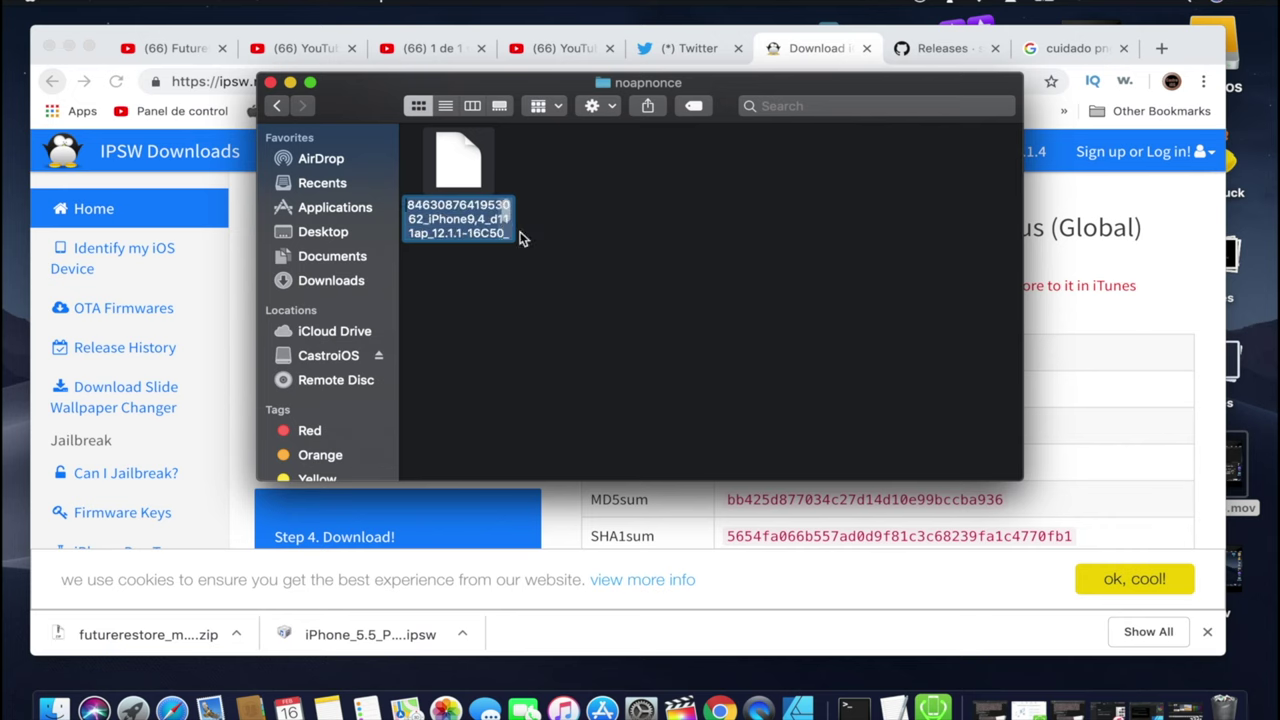
click(1078, 291)
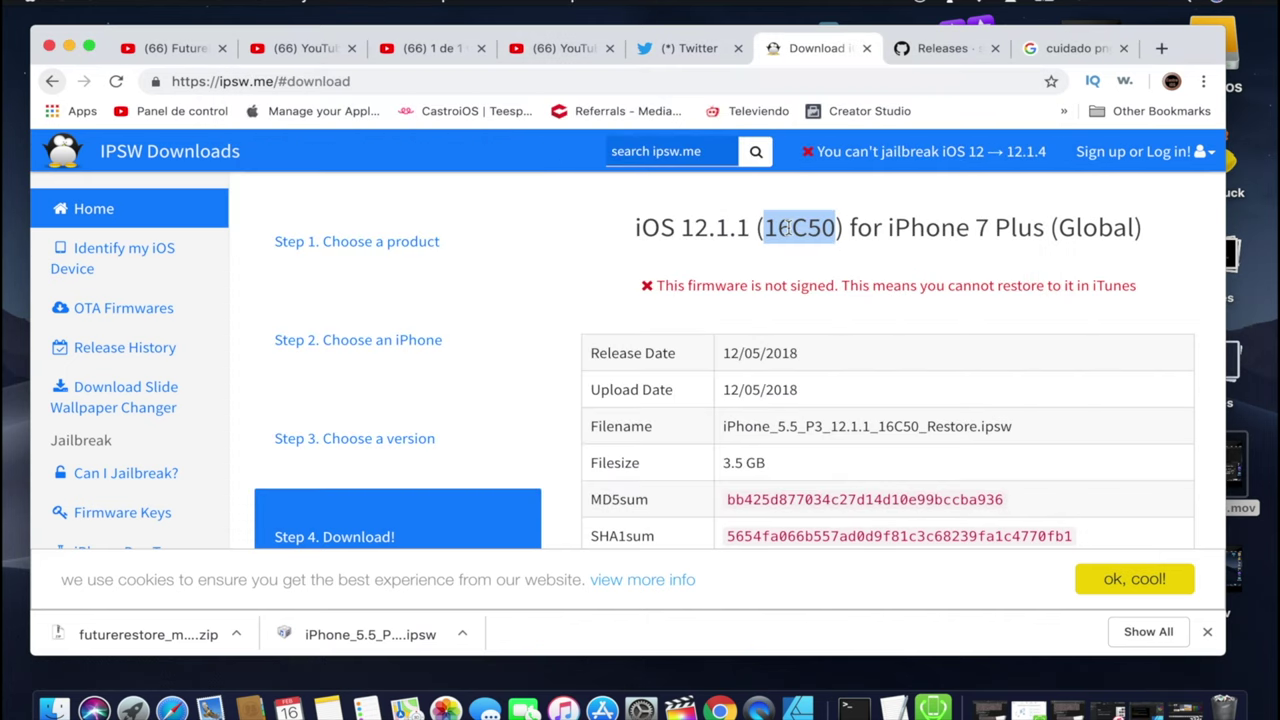
scroll(800, 400, down, 5)
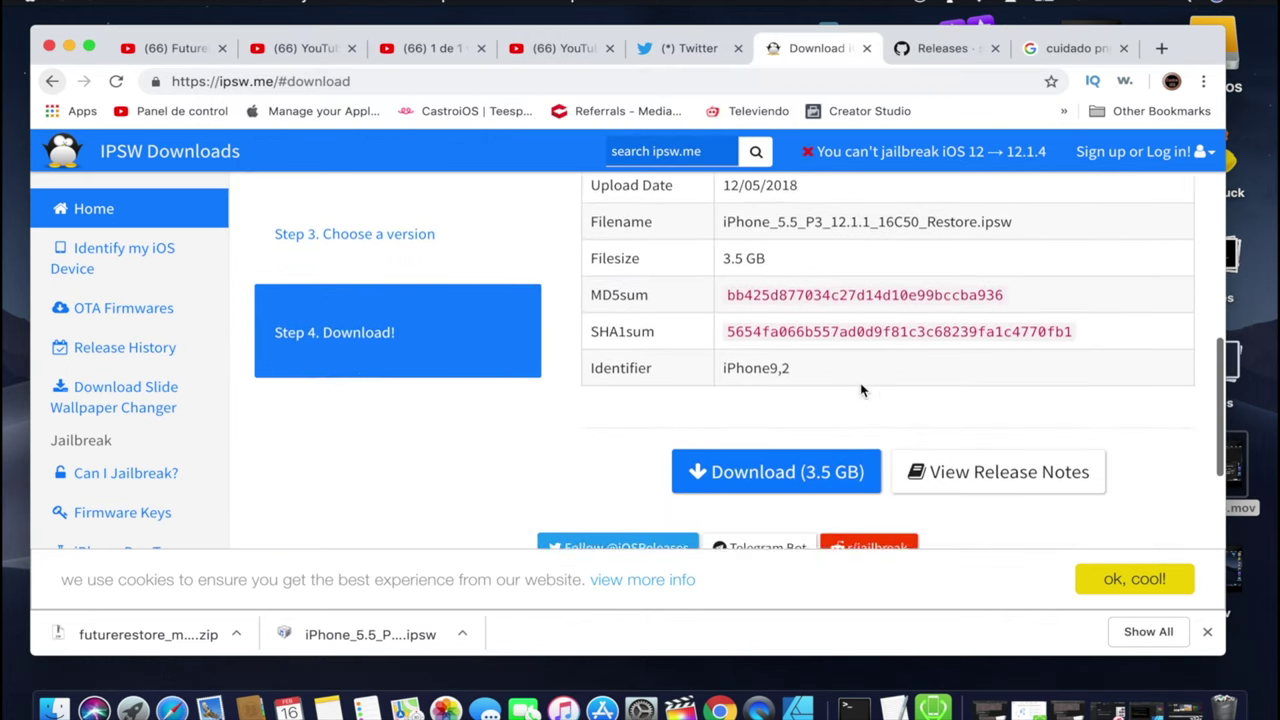
click(820, 441)
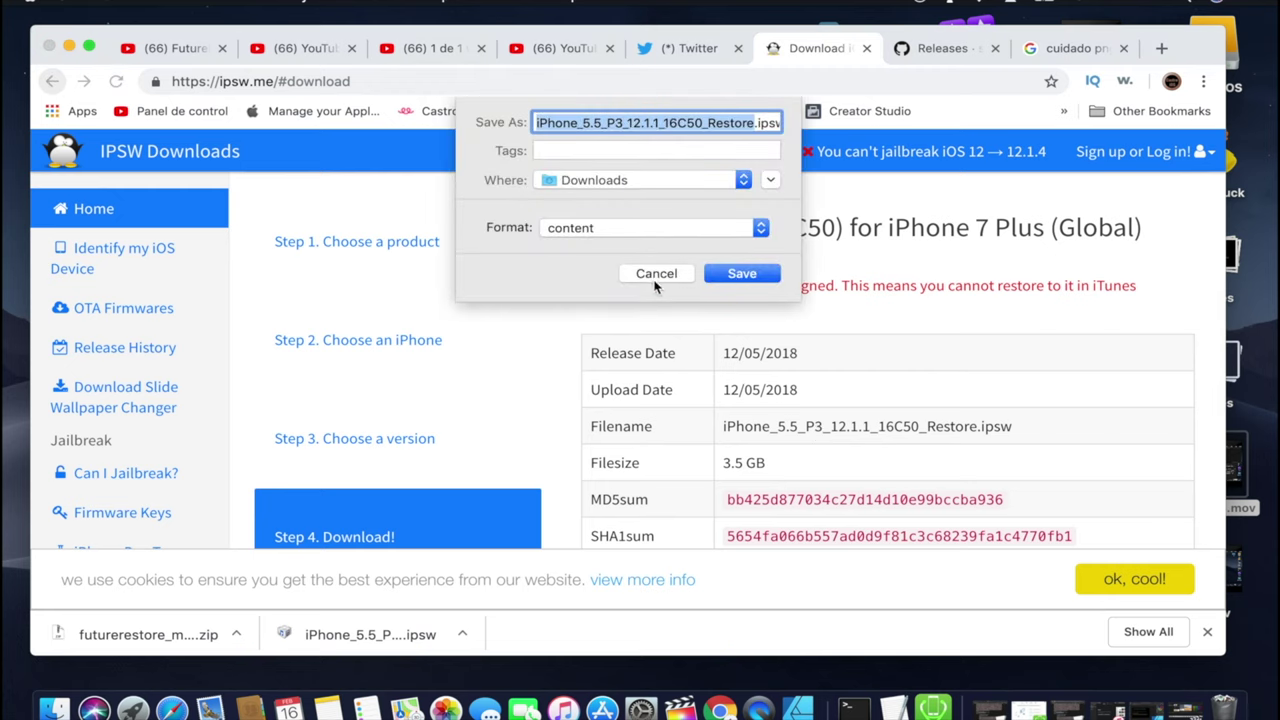
click(655, 273)
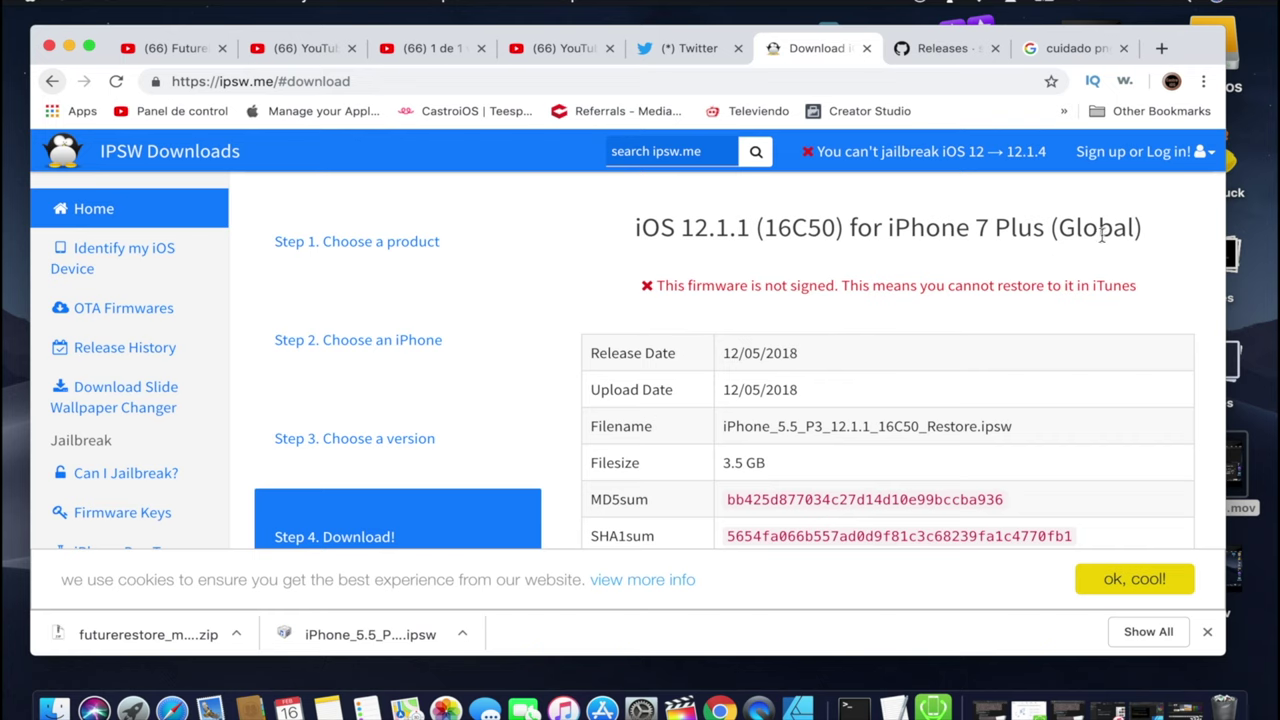
Step: Switch to the futurerestore releases page on GitHub and review the latest release's notes and downloadable assets
click(932, 50)
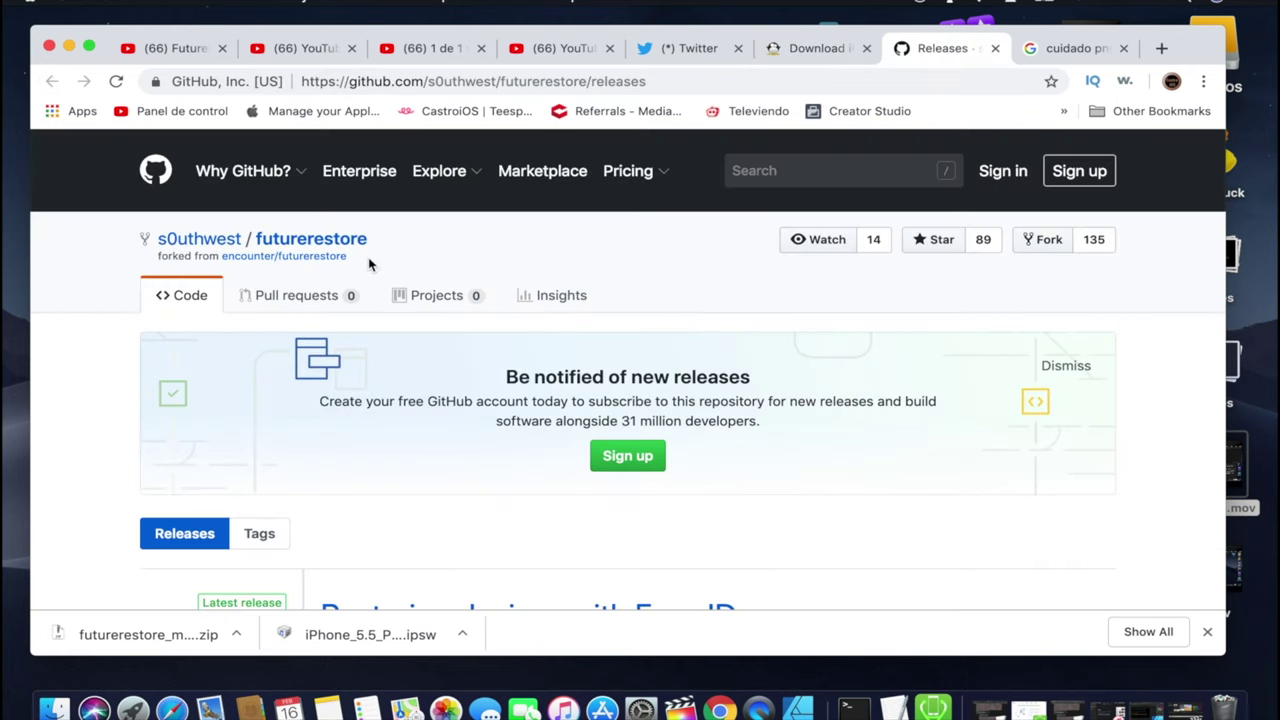
scroll(628, 374, down, 3)
scroll(628, 374, down, 3)
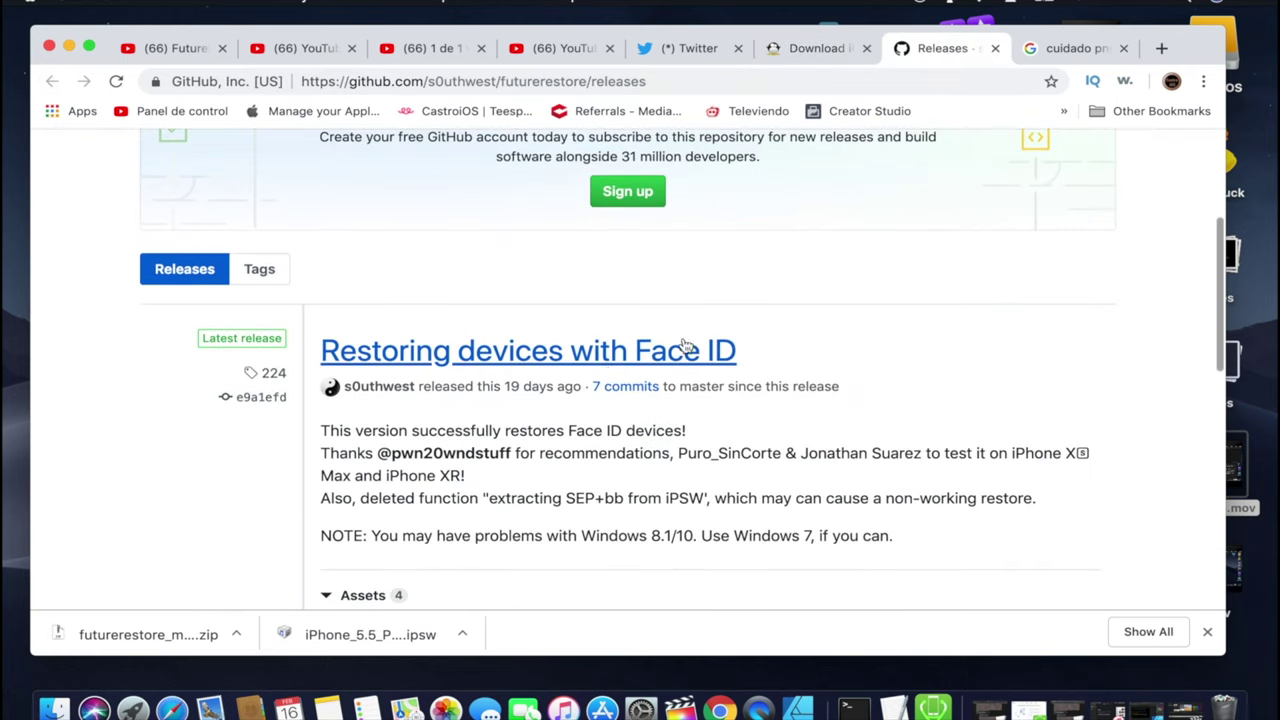
scroll(552, 366, down, 6)
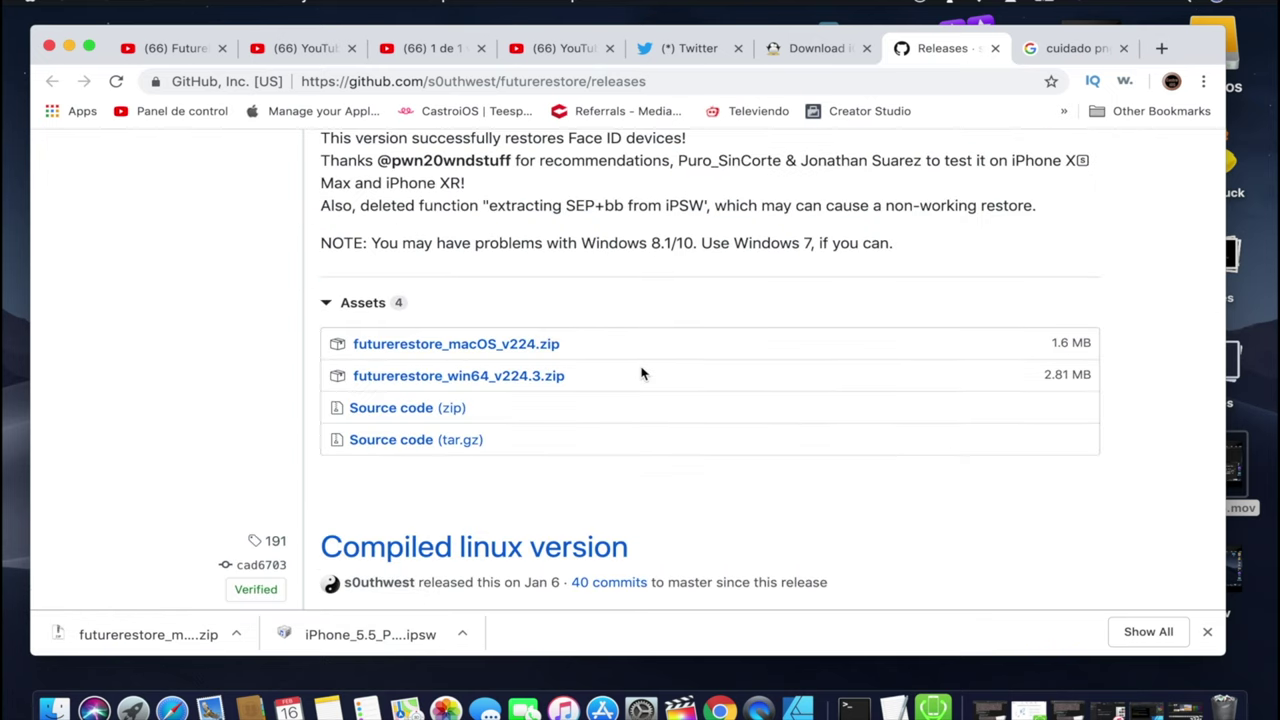
scroll(642, 372, down, 2)
scroll(643, 374, up, 3)
scroll(642, 374, up, 5)
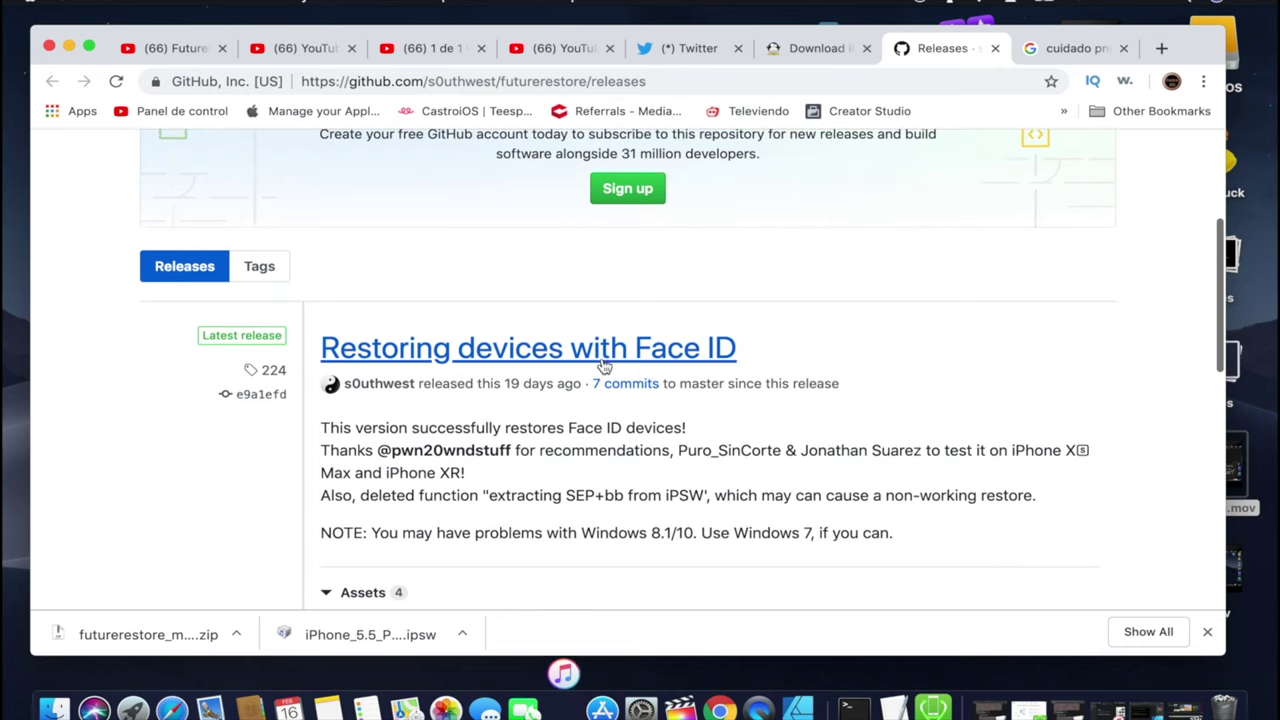
Step: Open the "Restoring devices with Face ID" release page and look through its contents
click(603, 356)
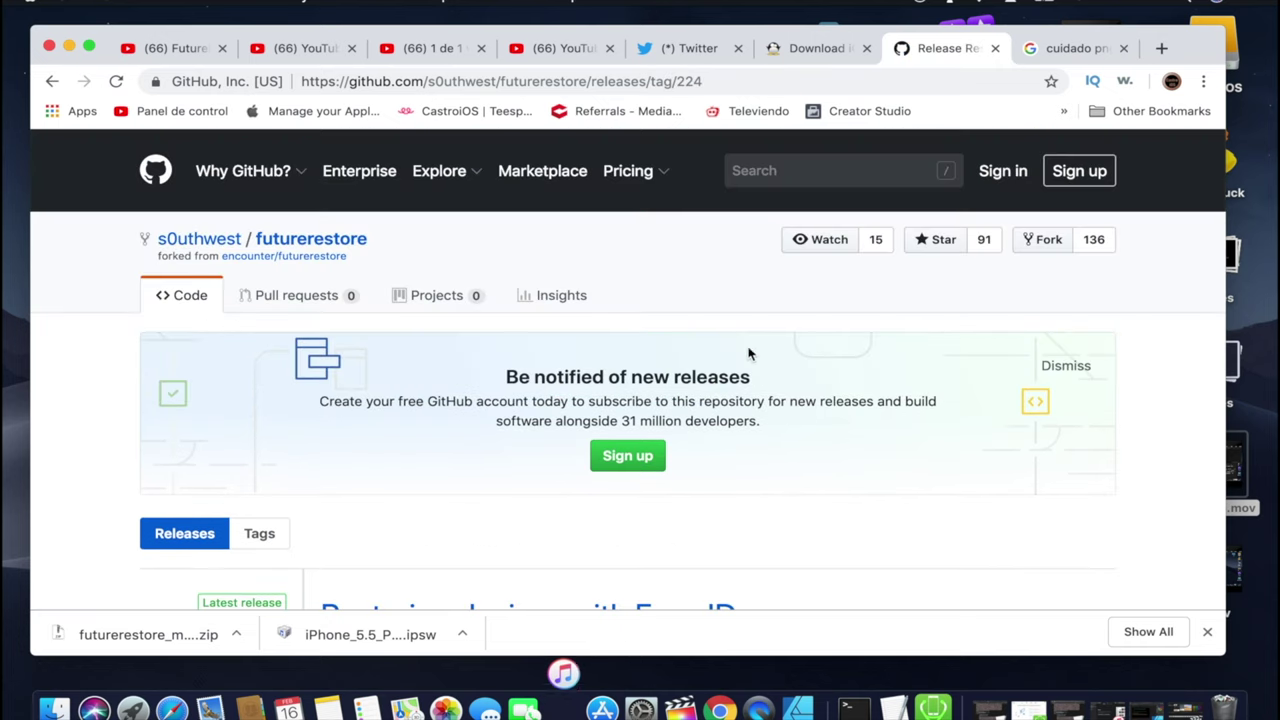
scroll(829, 425, down, 7)
scroll(829, 421, up, 6)
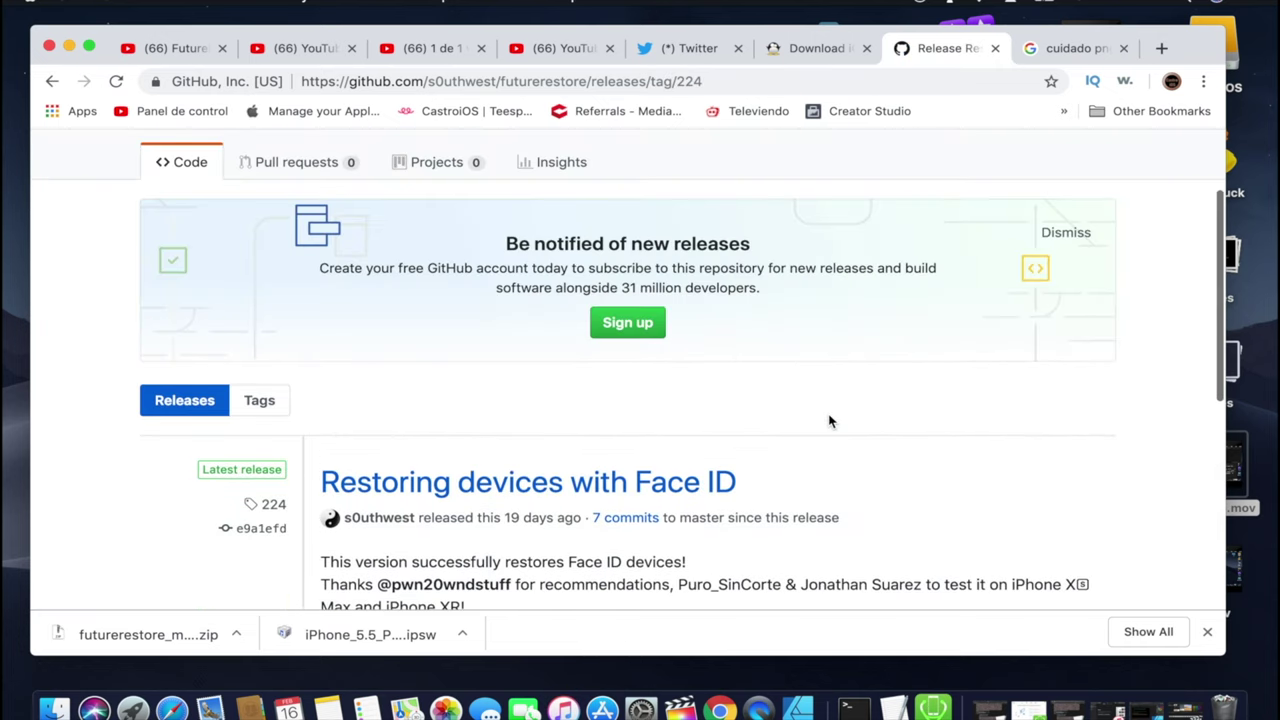
scroll(829, 421, down, 9)
scroll(829, 421, up, 10)
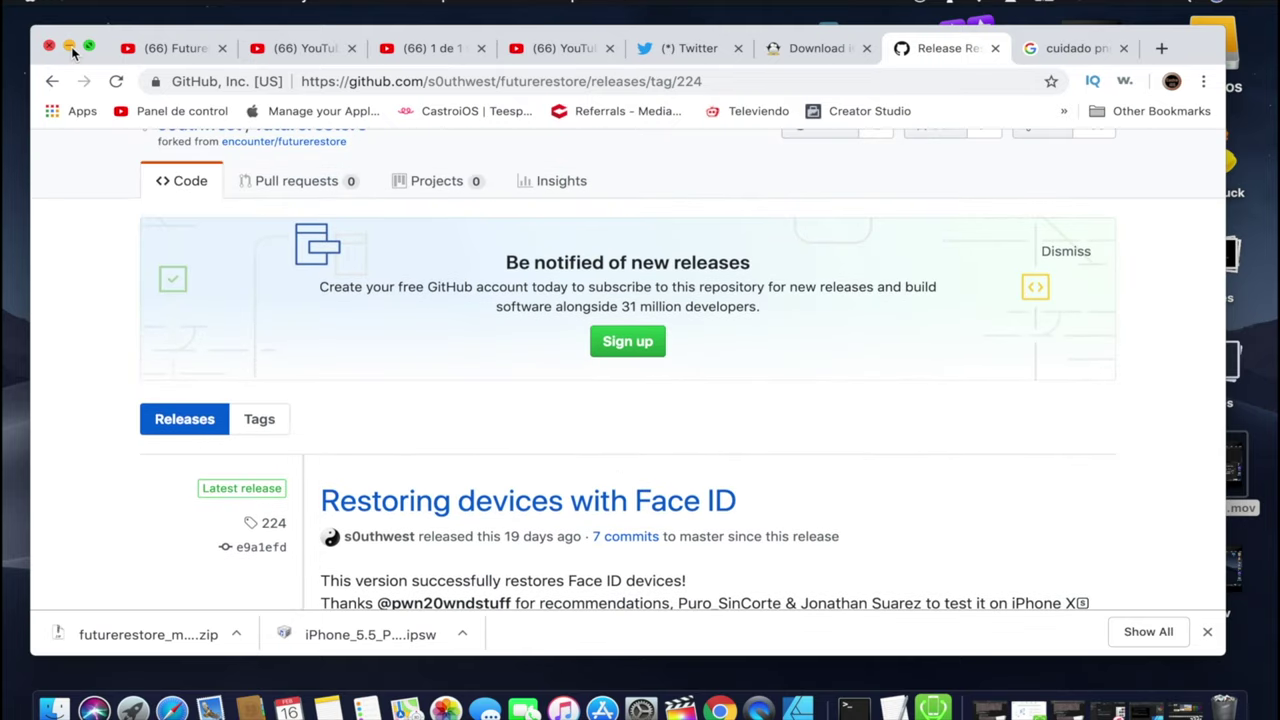
Step: Minimize the browser and create a desktop folder named "Reataurar o Actaulizar"
click(71, 46)
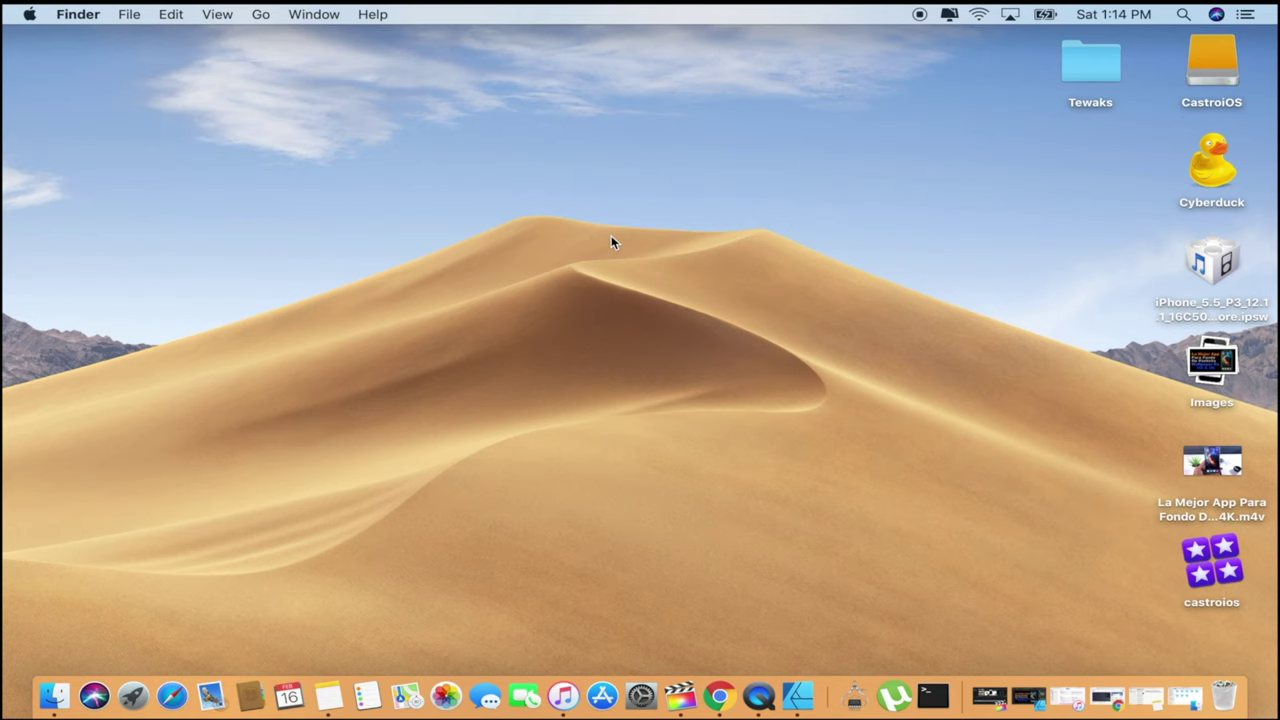
right_click(597, 204)
click(629, 210)
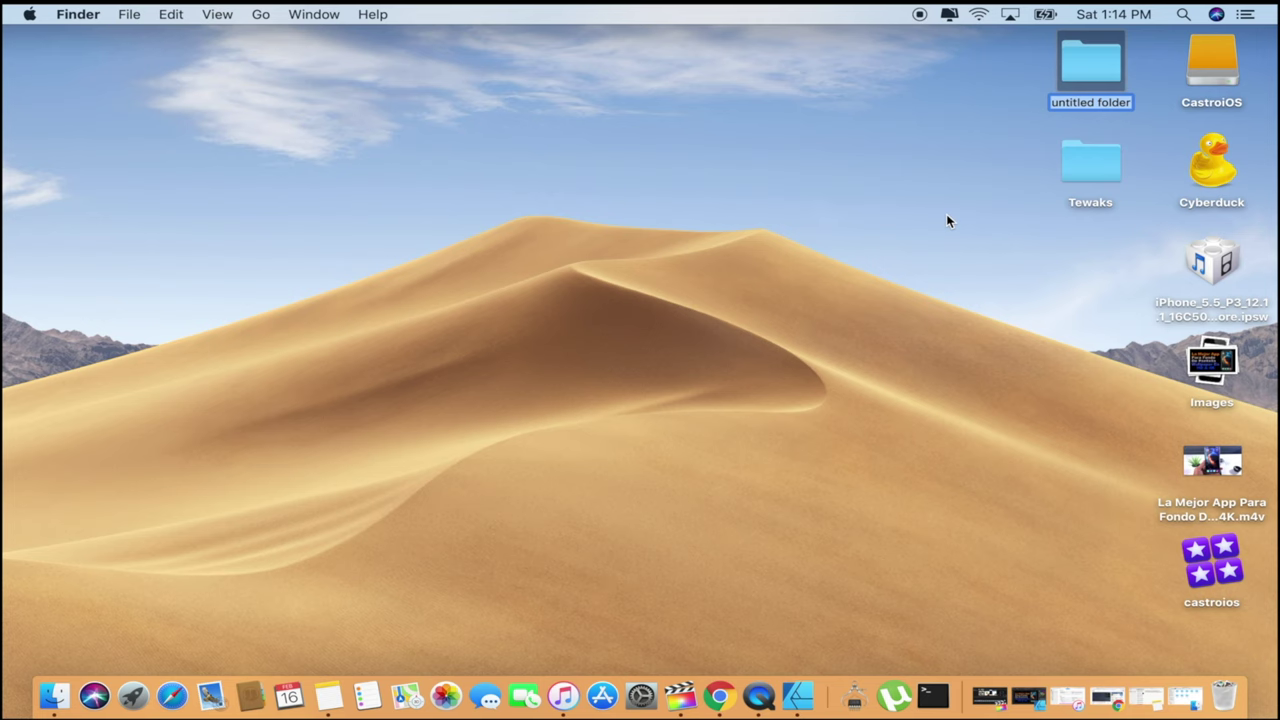
text(Reataurar)
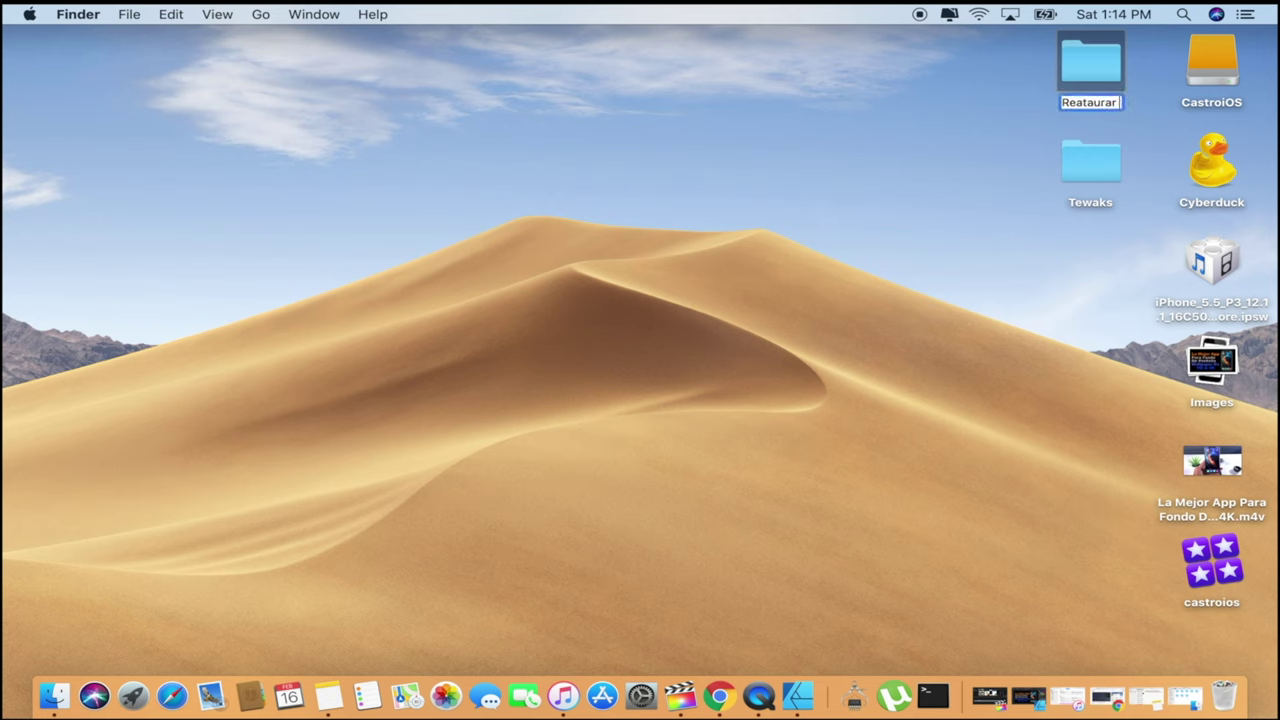
text( o Actaul)
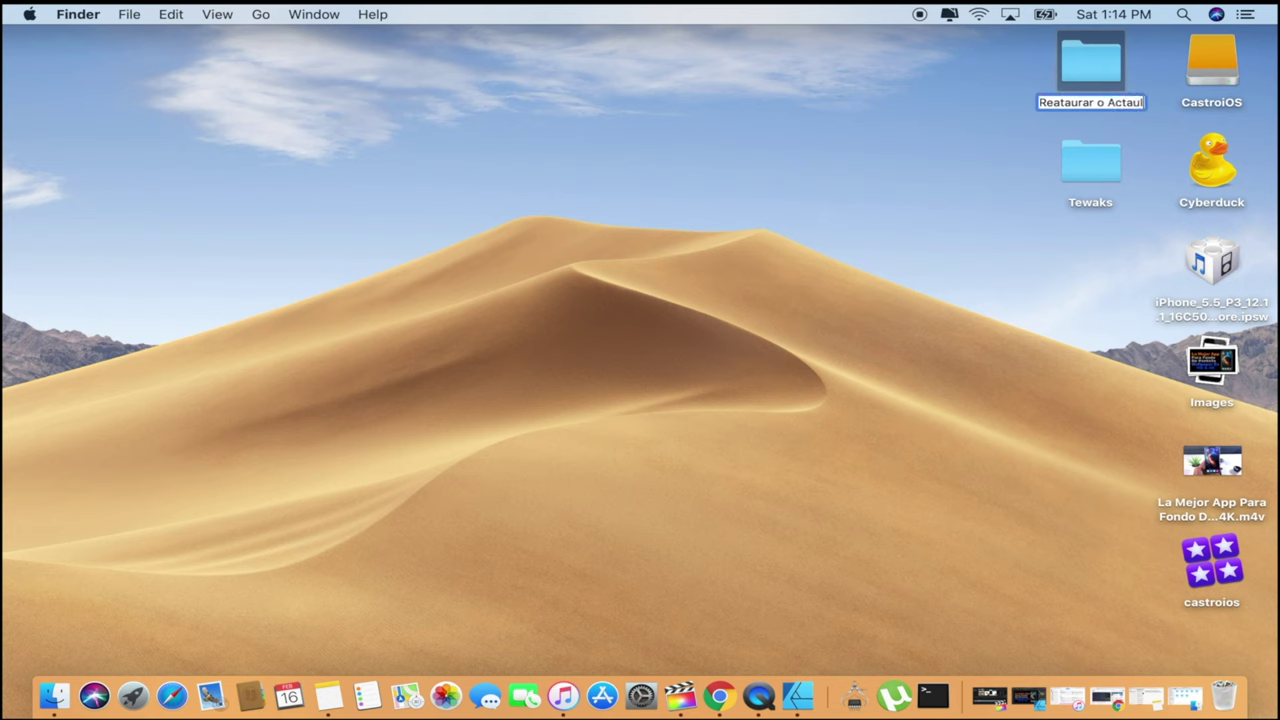
text(izar)
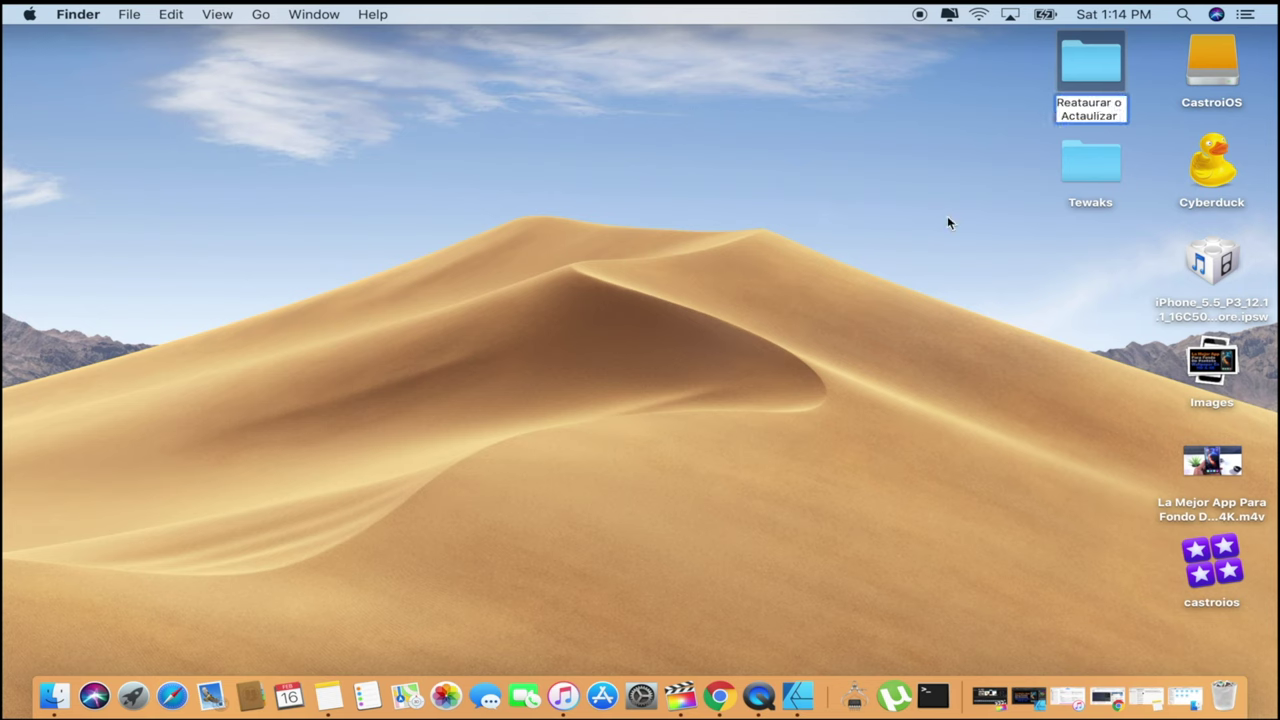
click(977, 207)
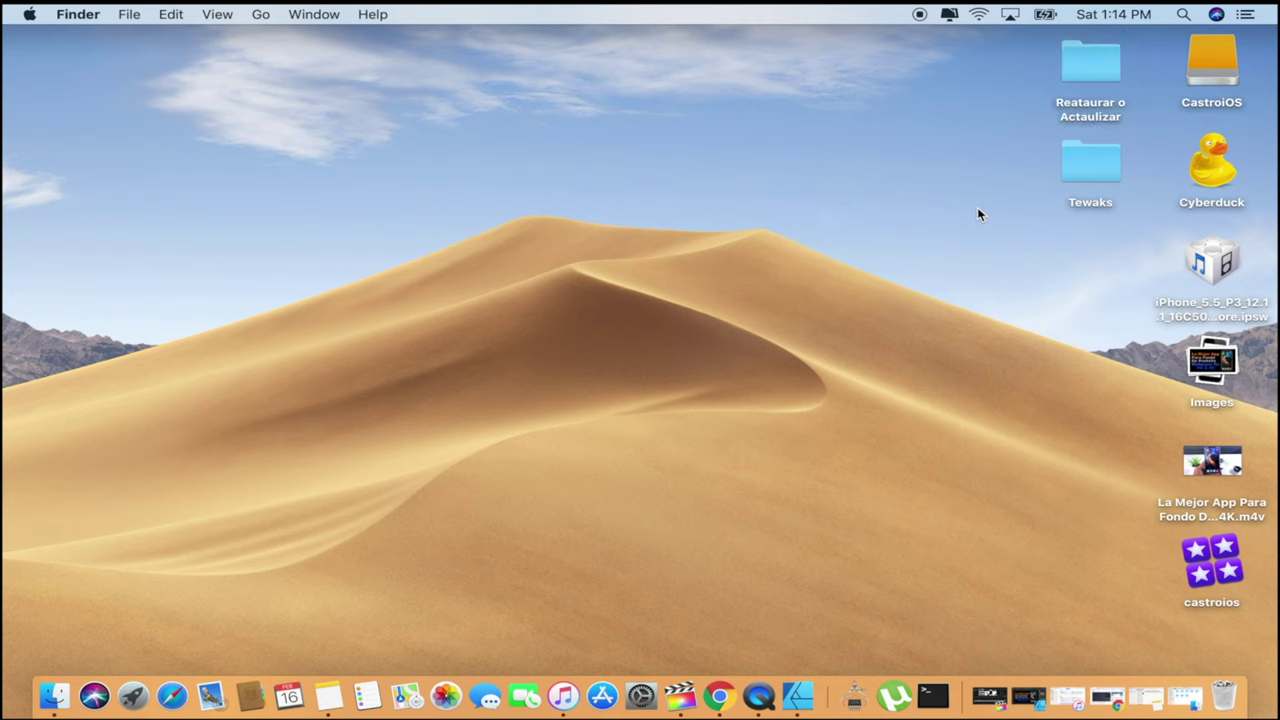
Step: Open the new folder and move the iPhone_5.5_P3_12.1.1_16C50_Restore.ipsw file from the desktop into it
double_click(1088, 66)
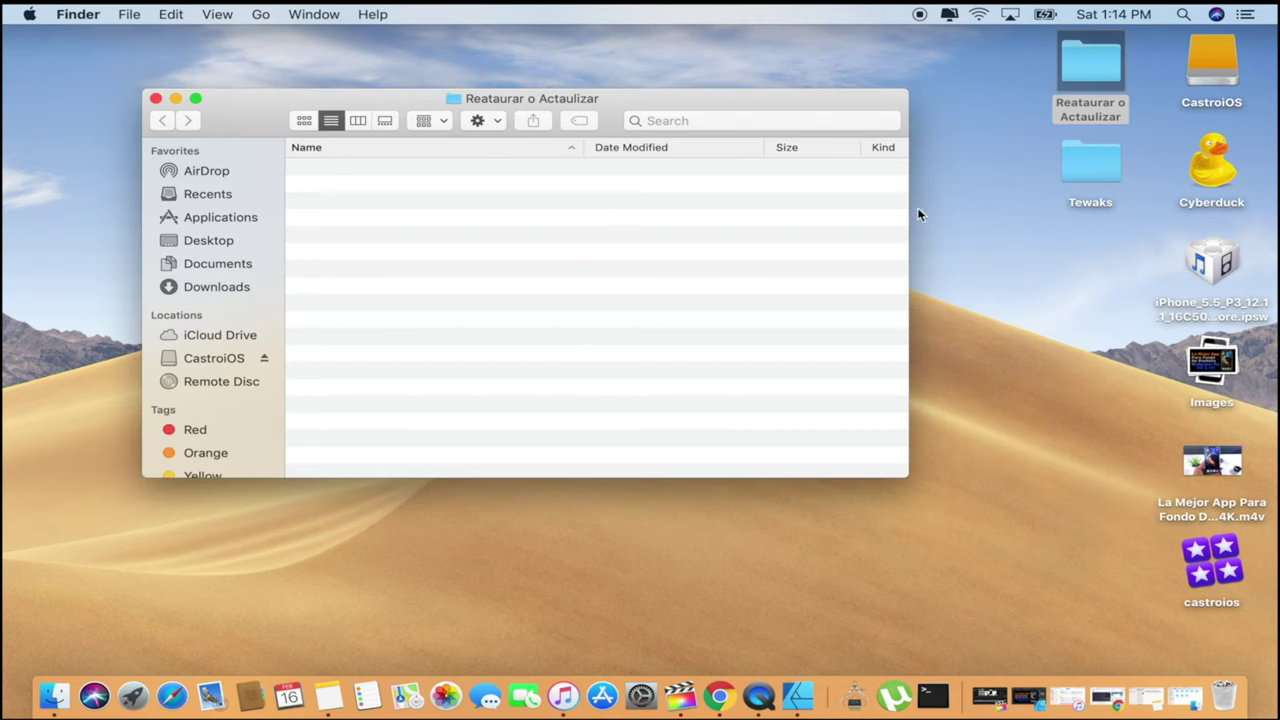
drag(1212, 262, 700, 243)
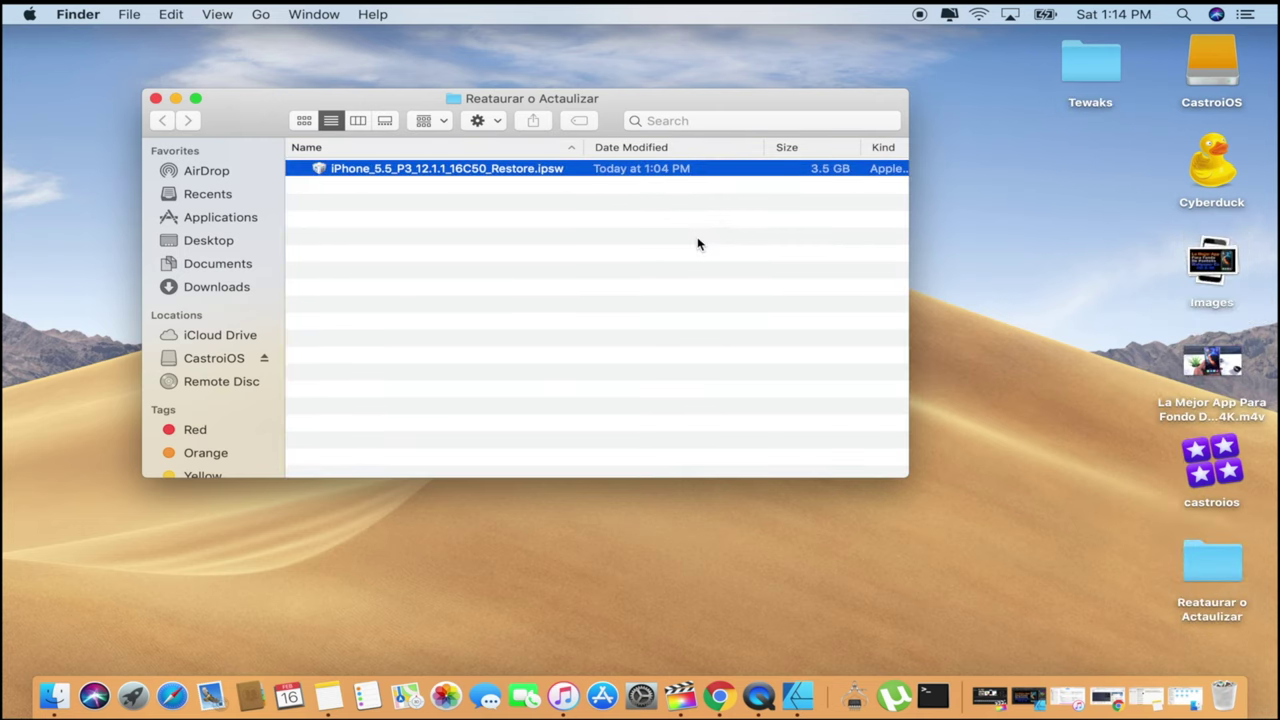
Step: Copy the SHSH2 blob from the 12.1.1 folder's noapnonce subfolder into the "Reataurar o Actaulizar" folder
click(1185, 697)
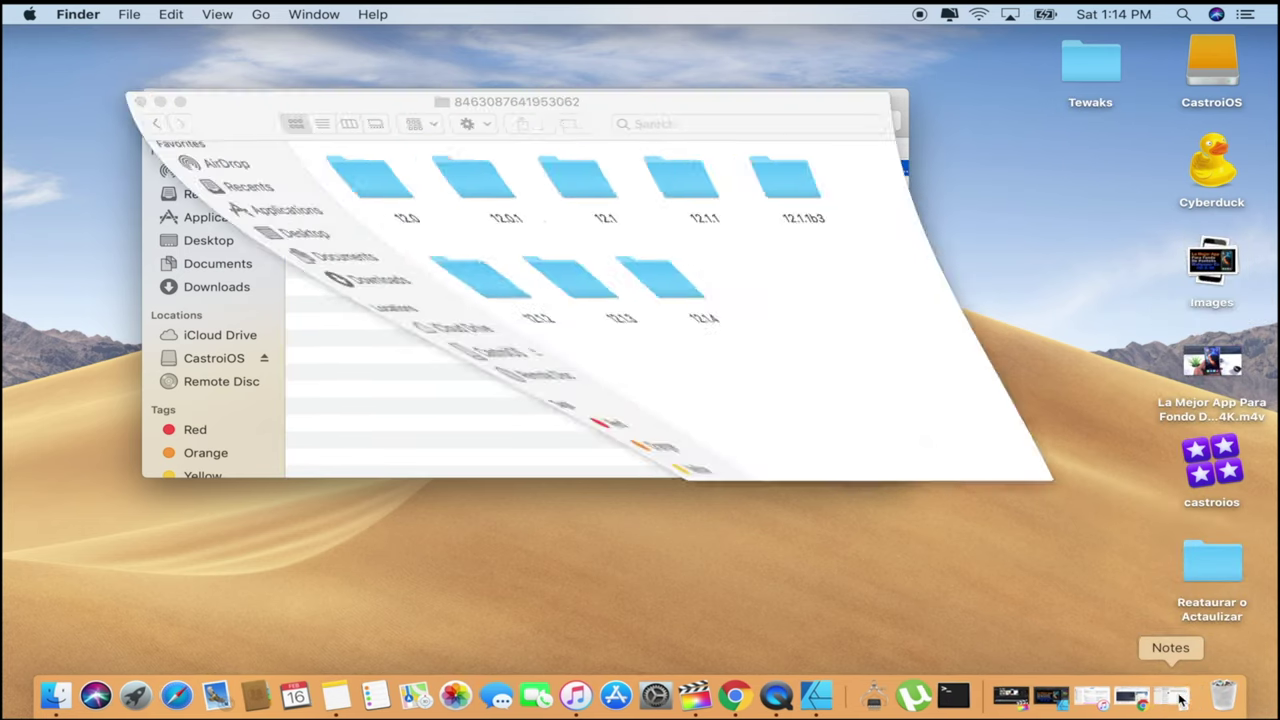
drag(414, 94, 777, 170)
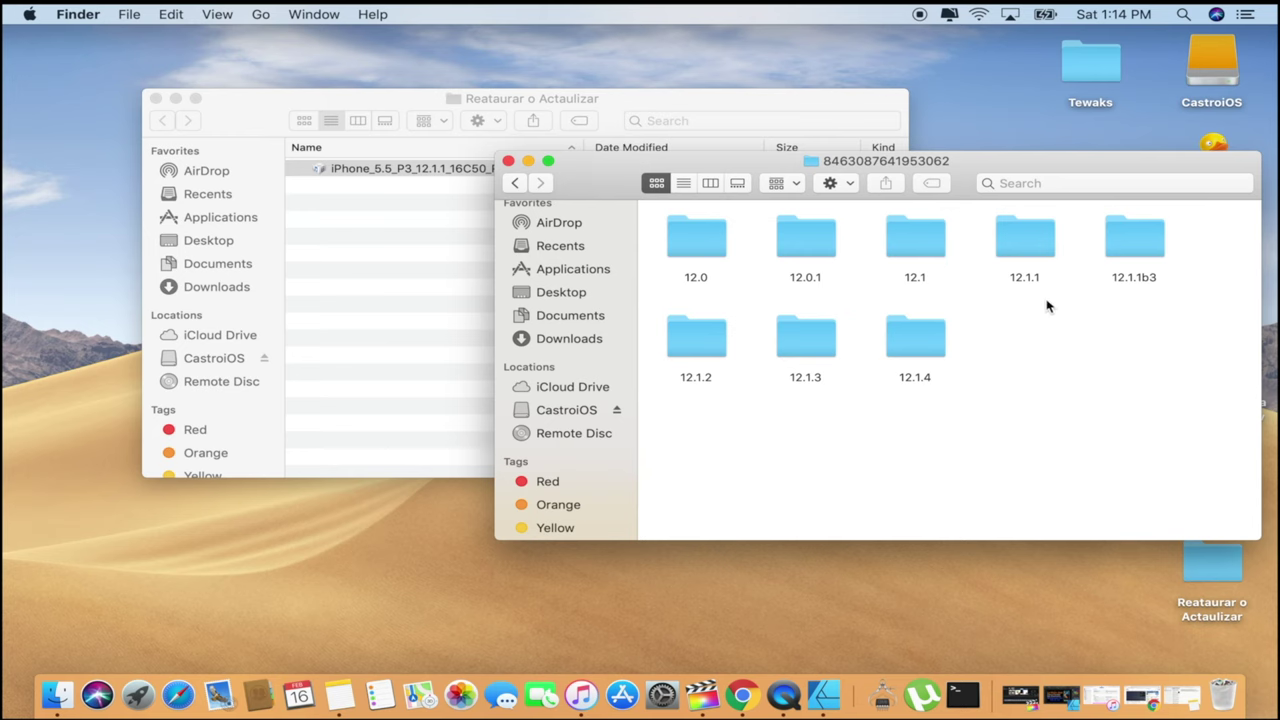
double_click(1020, 250)
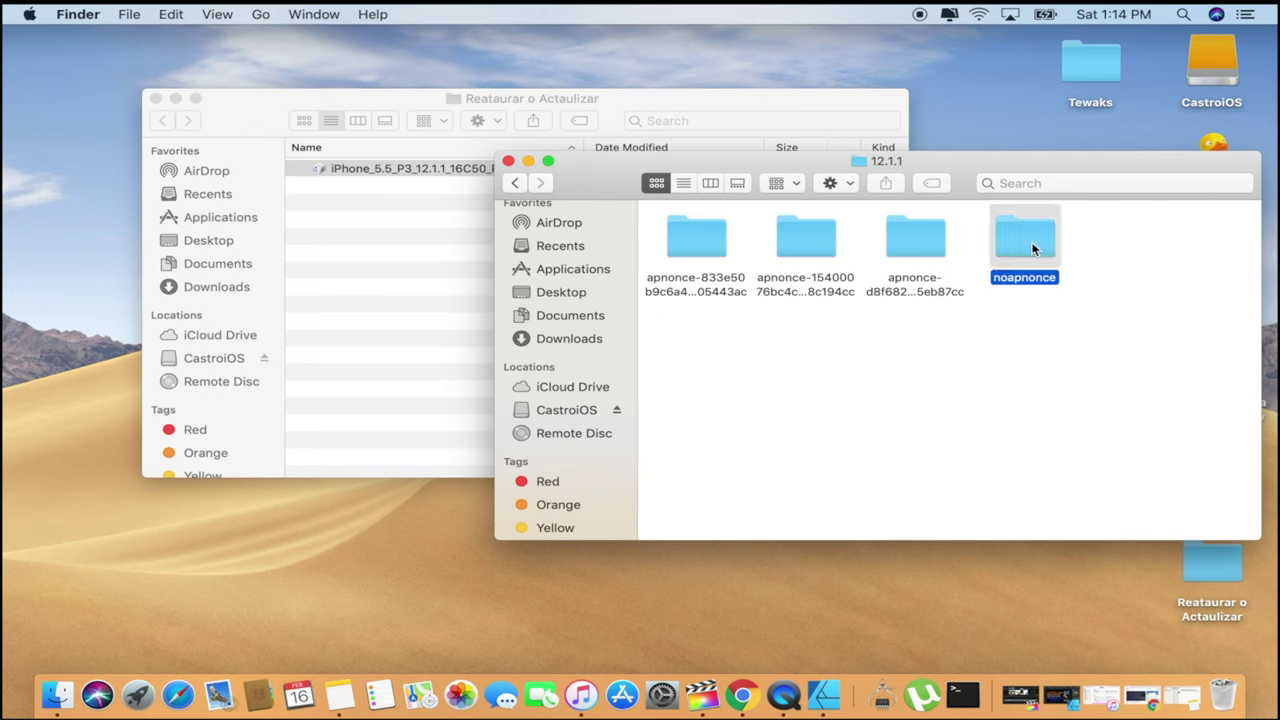
double_click(1035, 250)
right_click(694, 234)
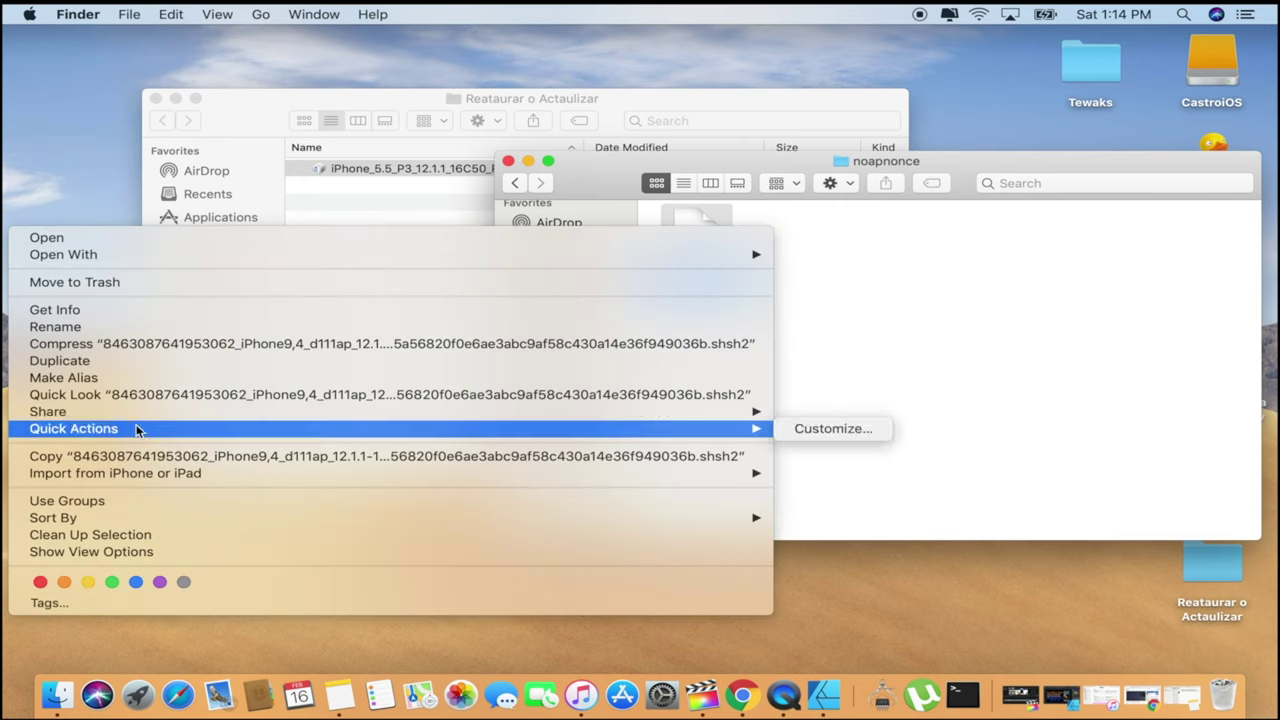
click(95, 460)
click(372, 266)
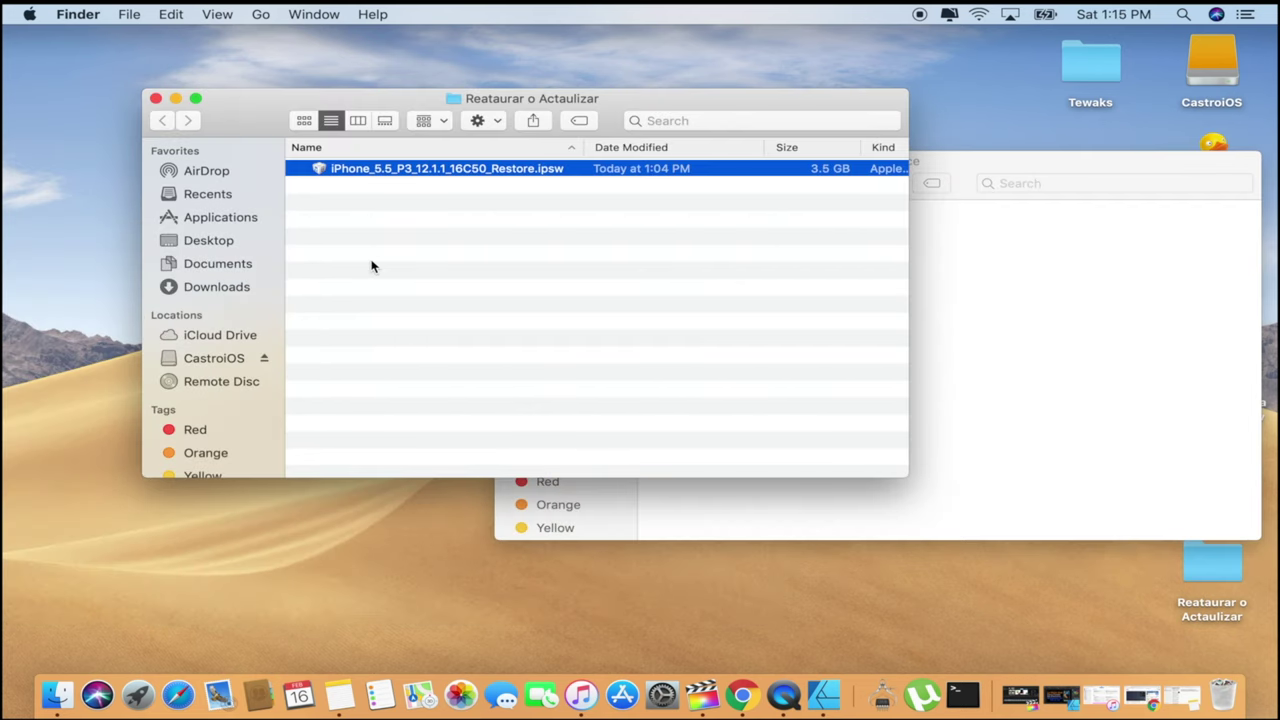
right_click(372, 266)
click(440, 324)
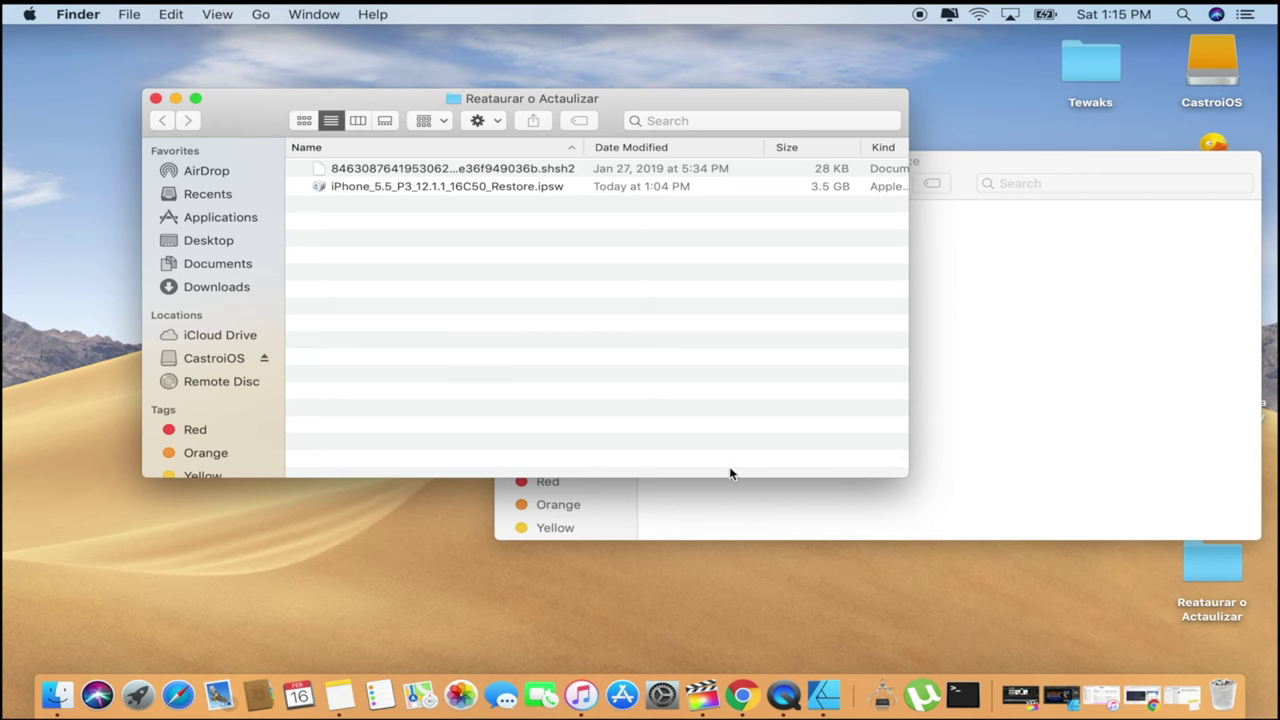
Step: Extract futurerestore_macOS_v224.zip in Downloads and move the futurerestore executable into the "Reataurar o Actaulizar" folder
click(969, 460)
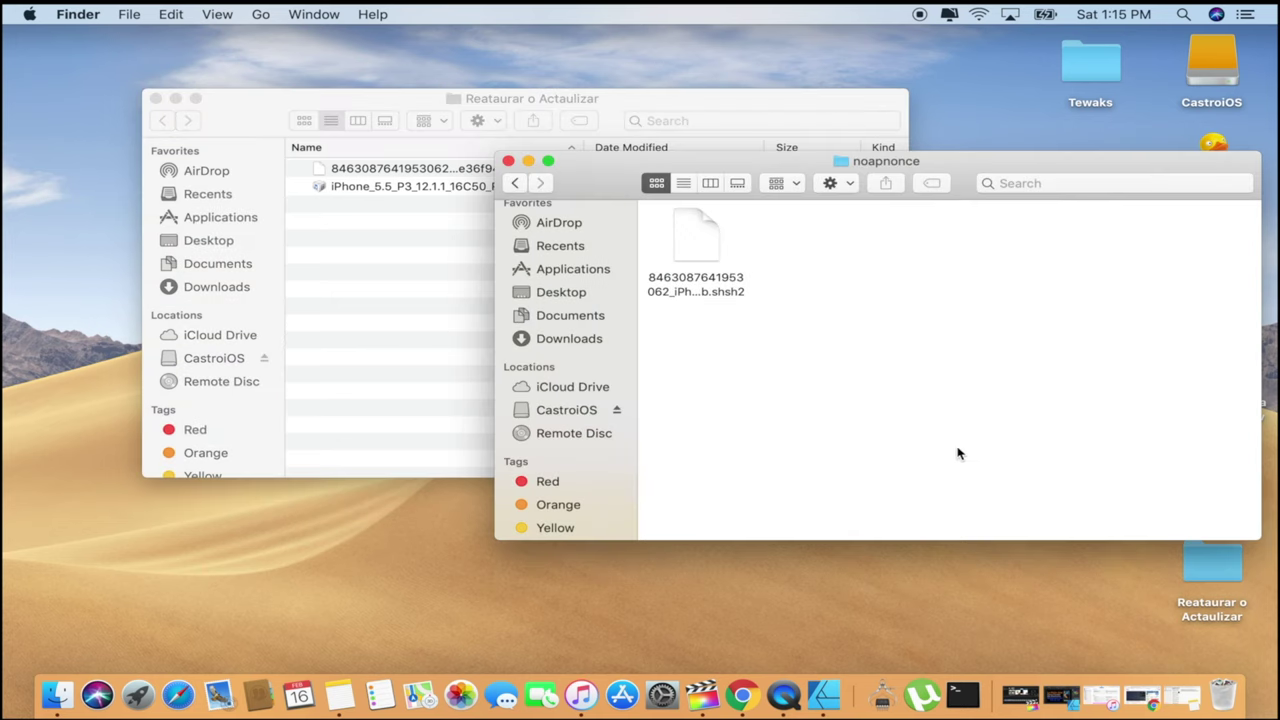
click(563, 340)
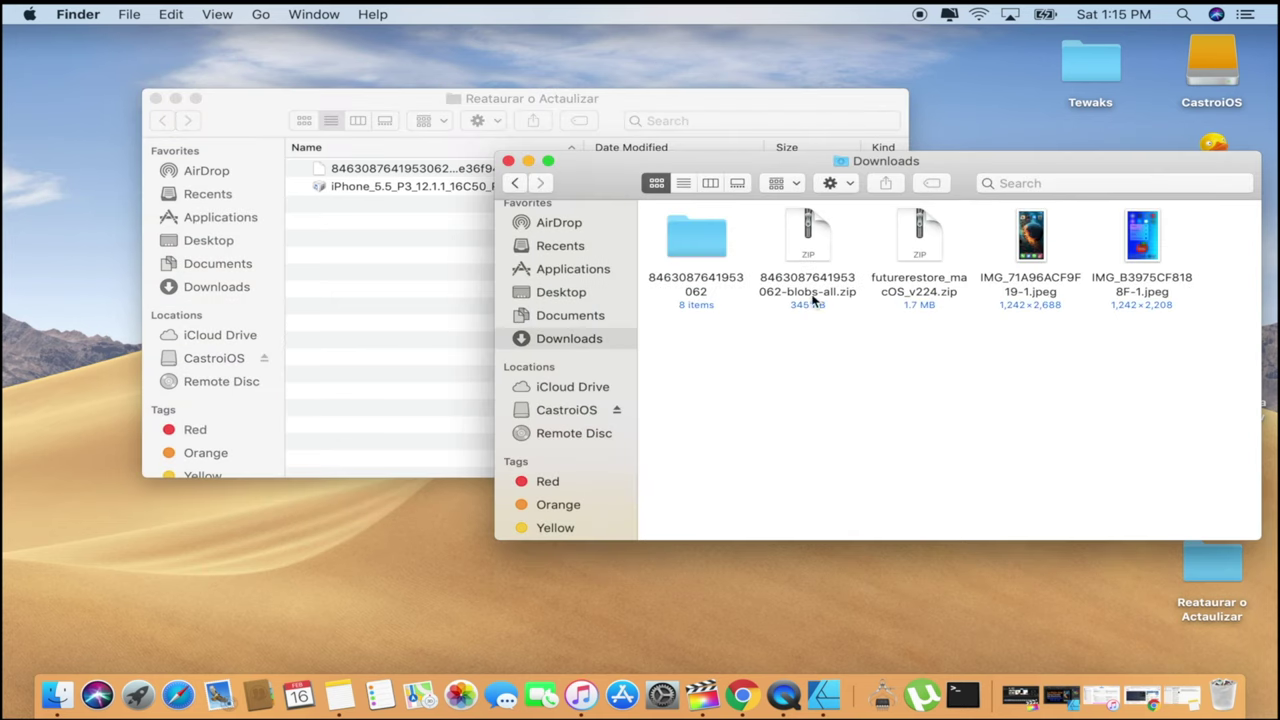
double_click(900, 259)
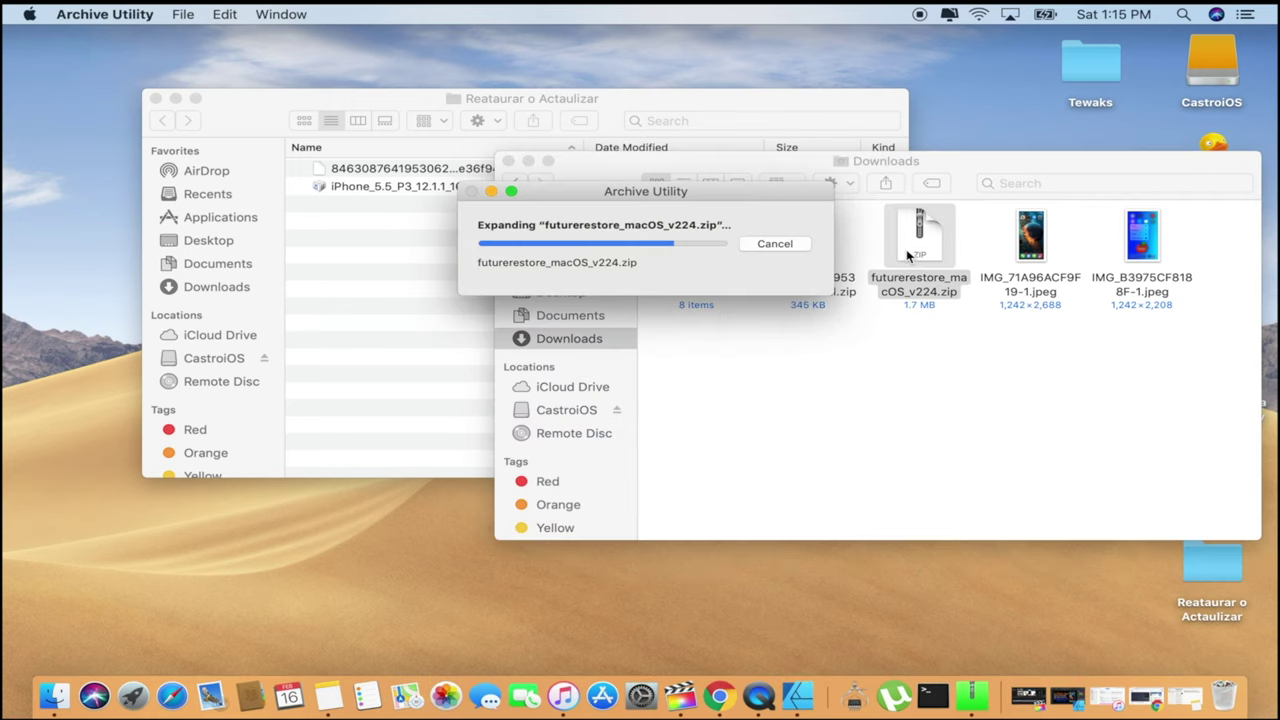
drag(959, 248, 375, 290)
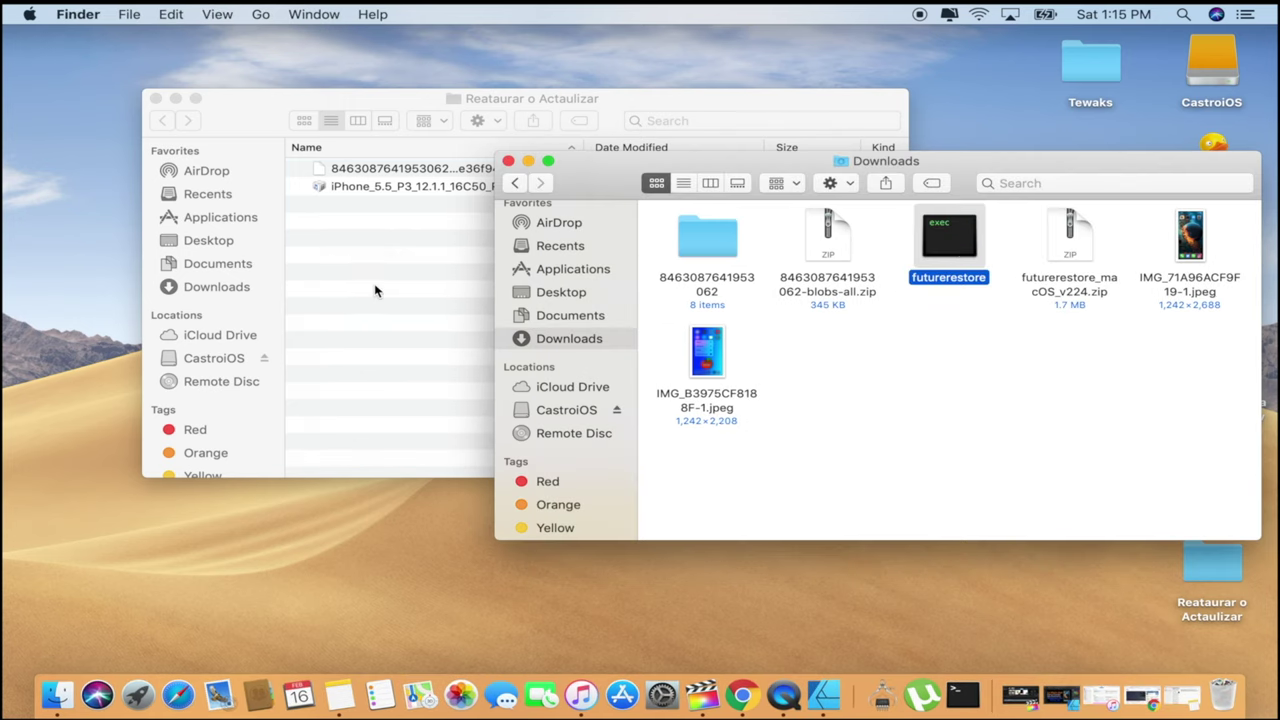
click(530, 162)
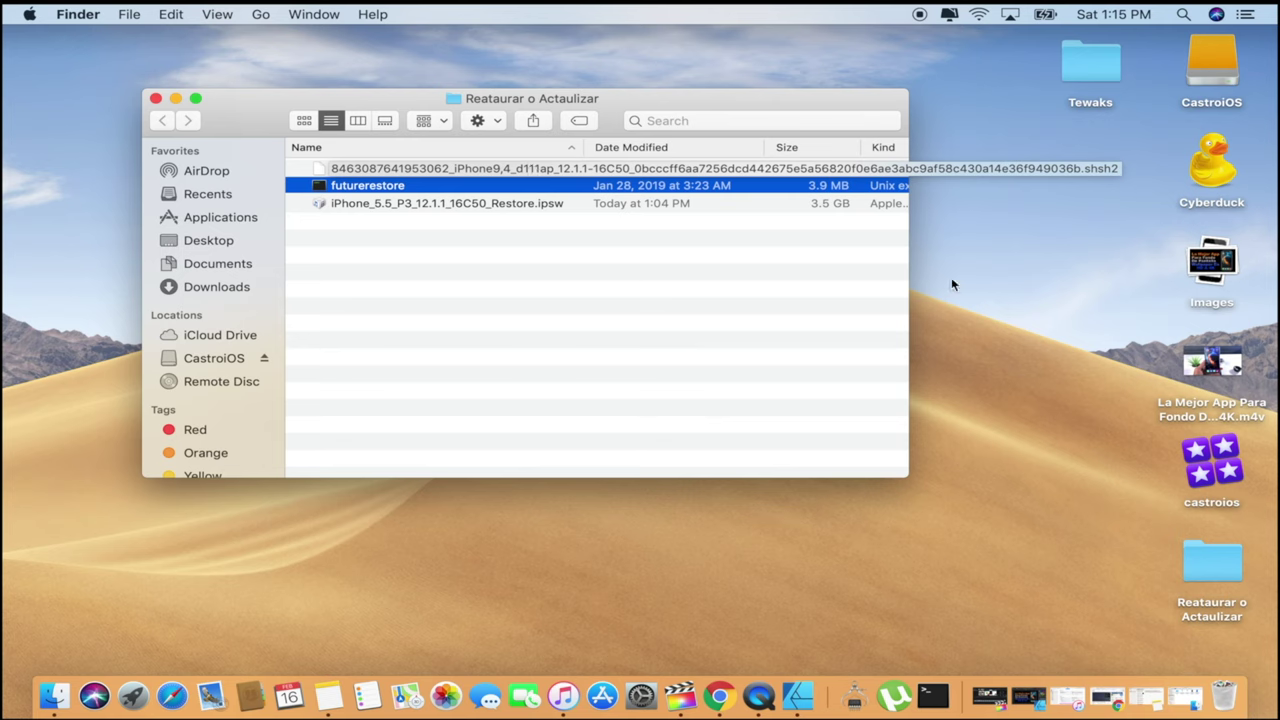
Step: Open the folder's .shsh2 blob file in TextEdit and search its text for "generator"
click(1036, 397)
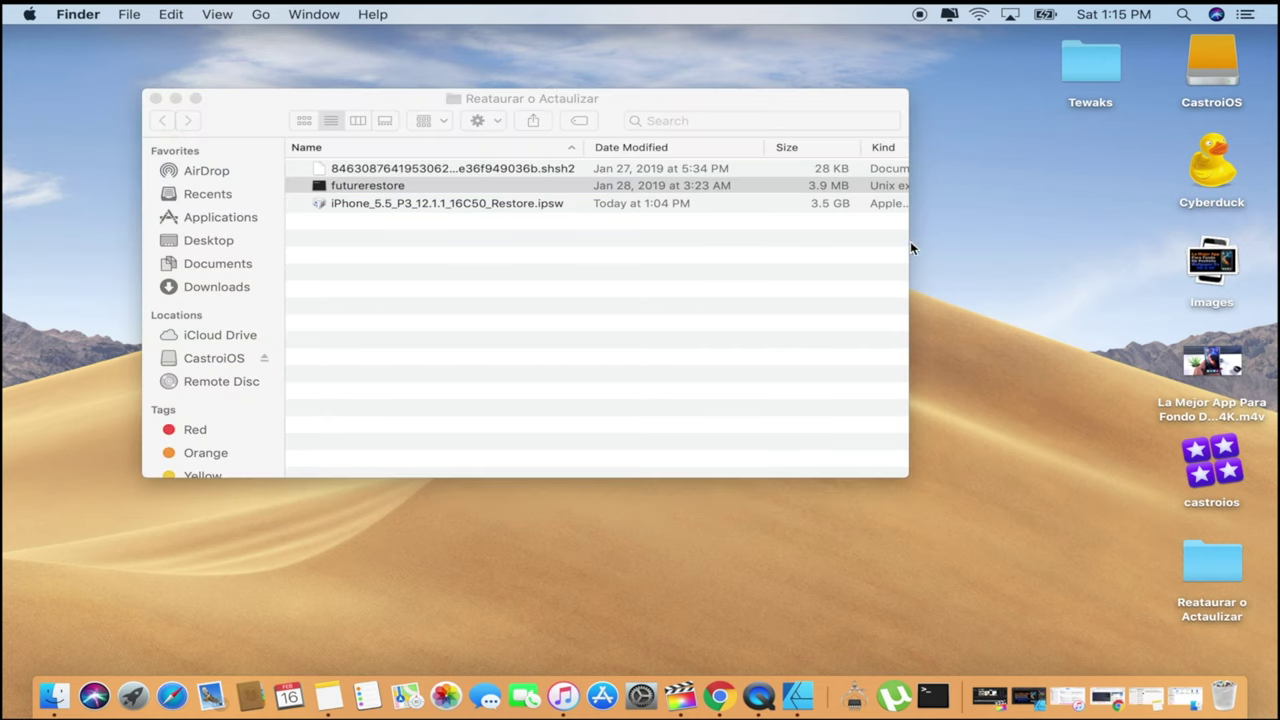
drag(907, 246, 1047, 248)
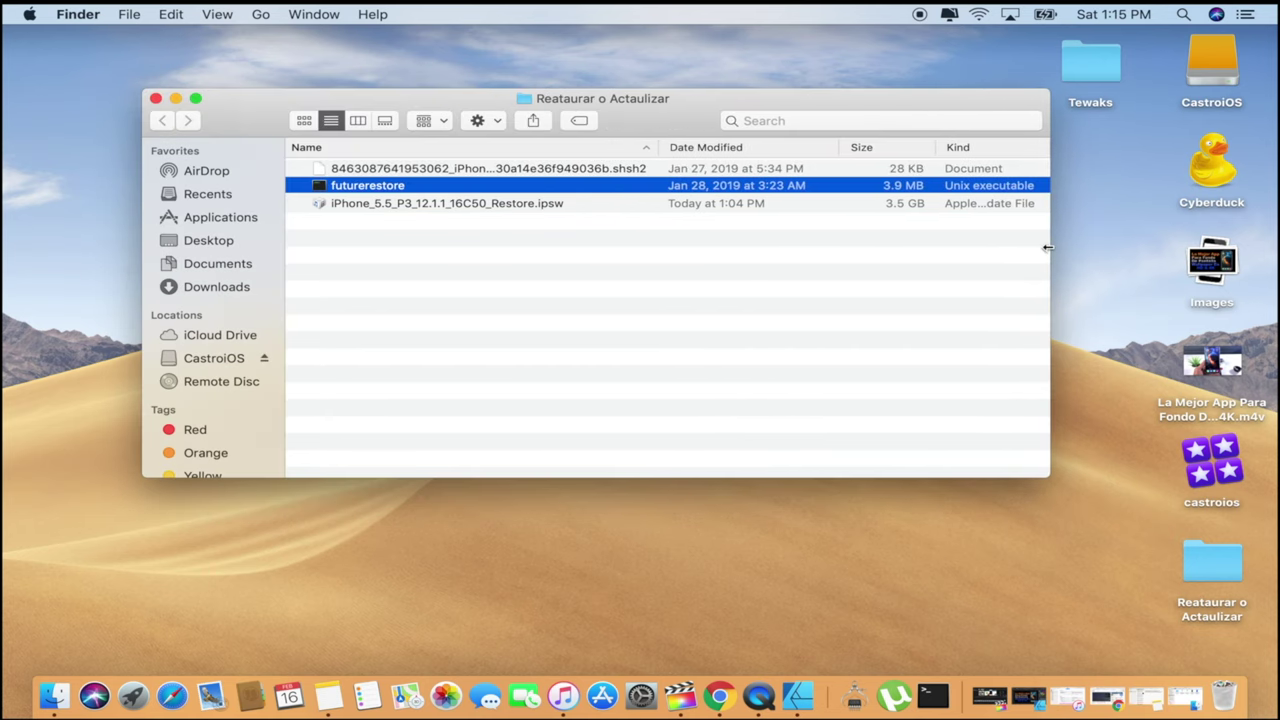
click(422, 170)
right_click(421, 172)
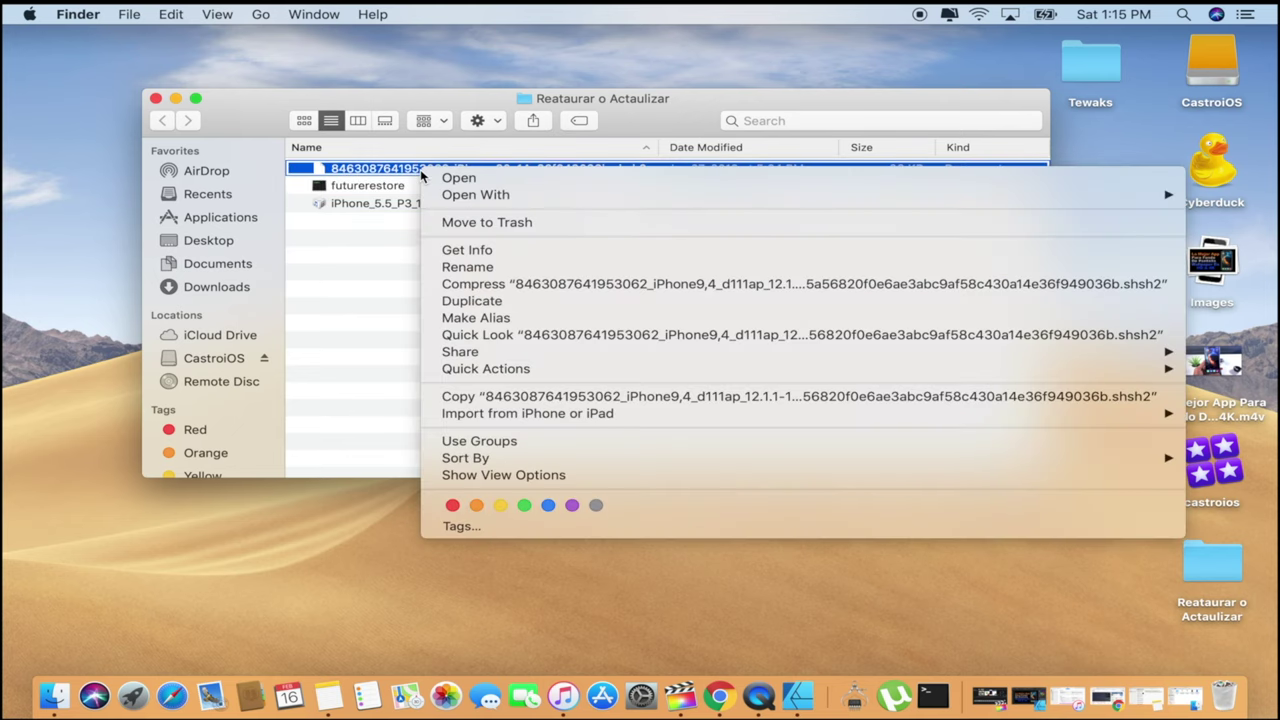
mouse_move(466, 198)
click(376, 197)
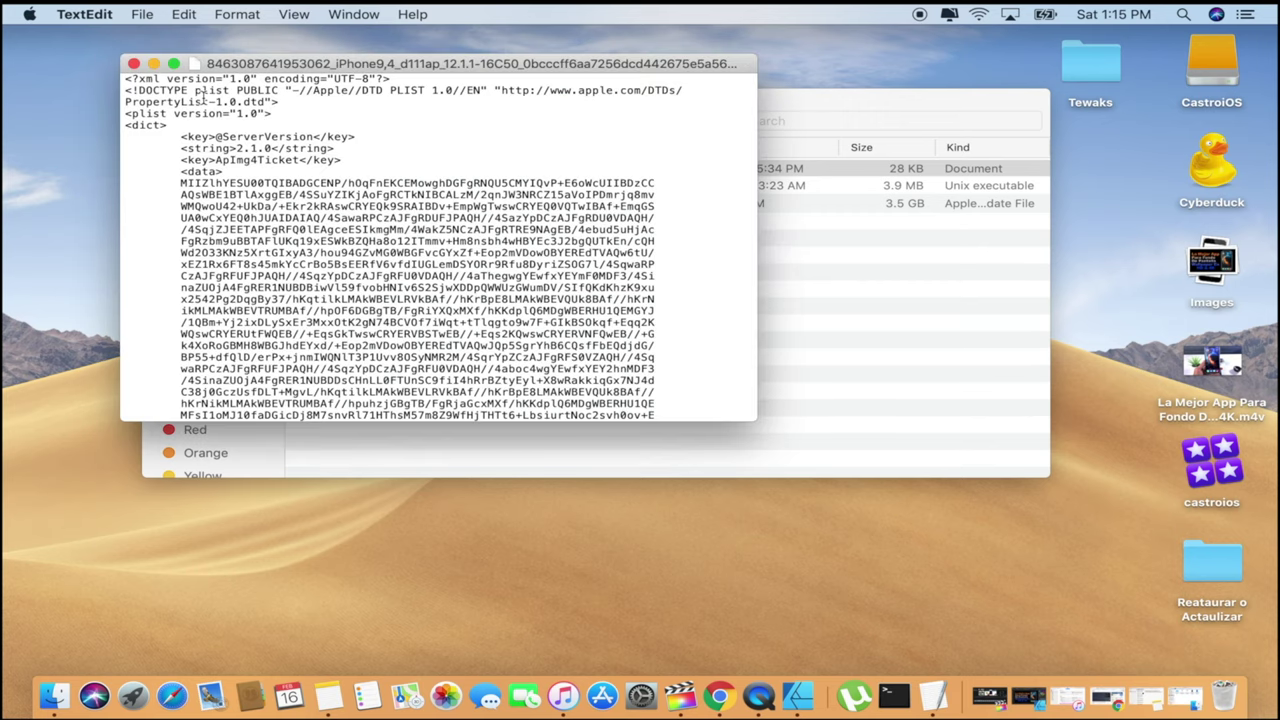
key(super+f)
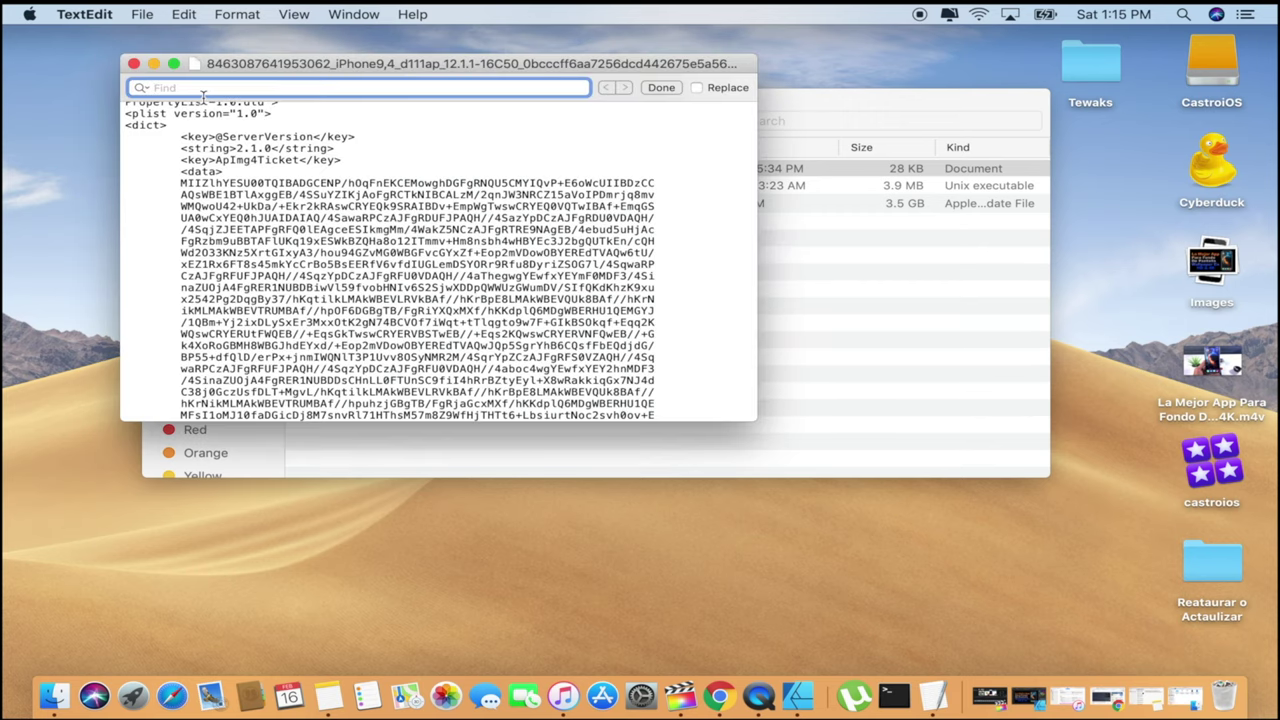
text(ge)
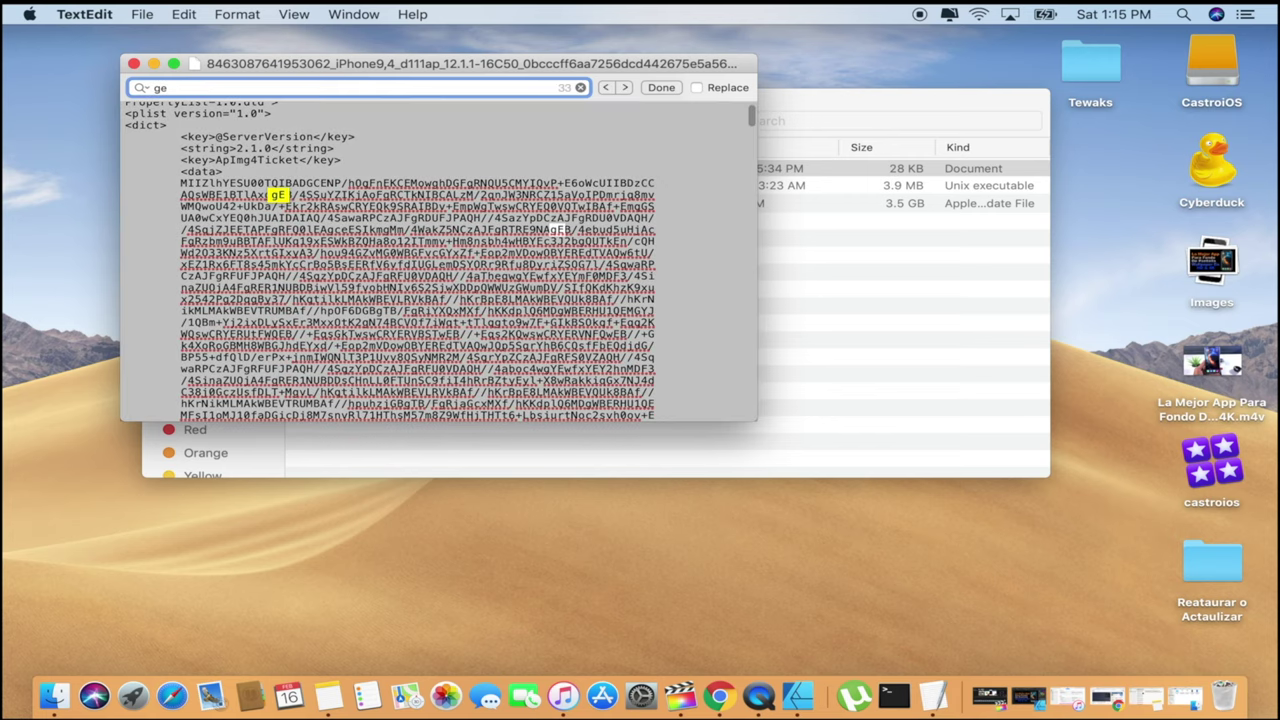
text(nerator)
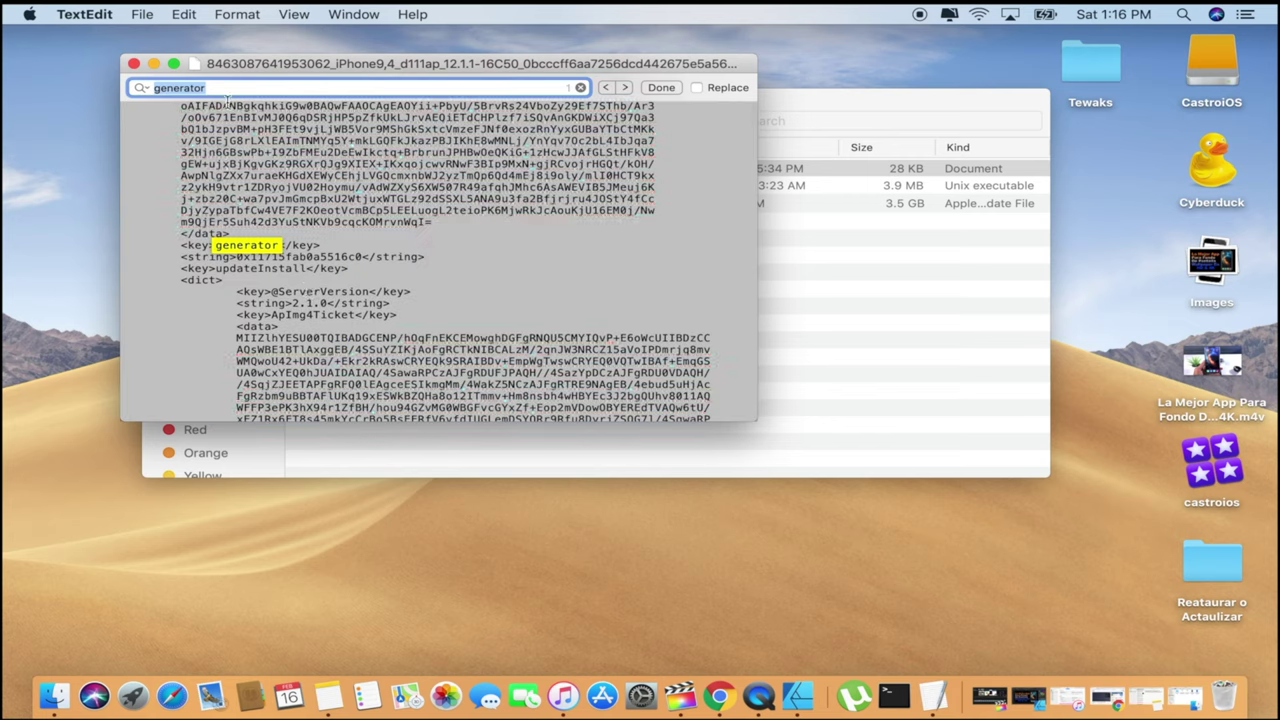
Step: Copy the hexadecimal string value under the generator key and minimize the blob file
click(377, 261)
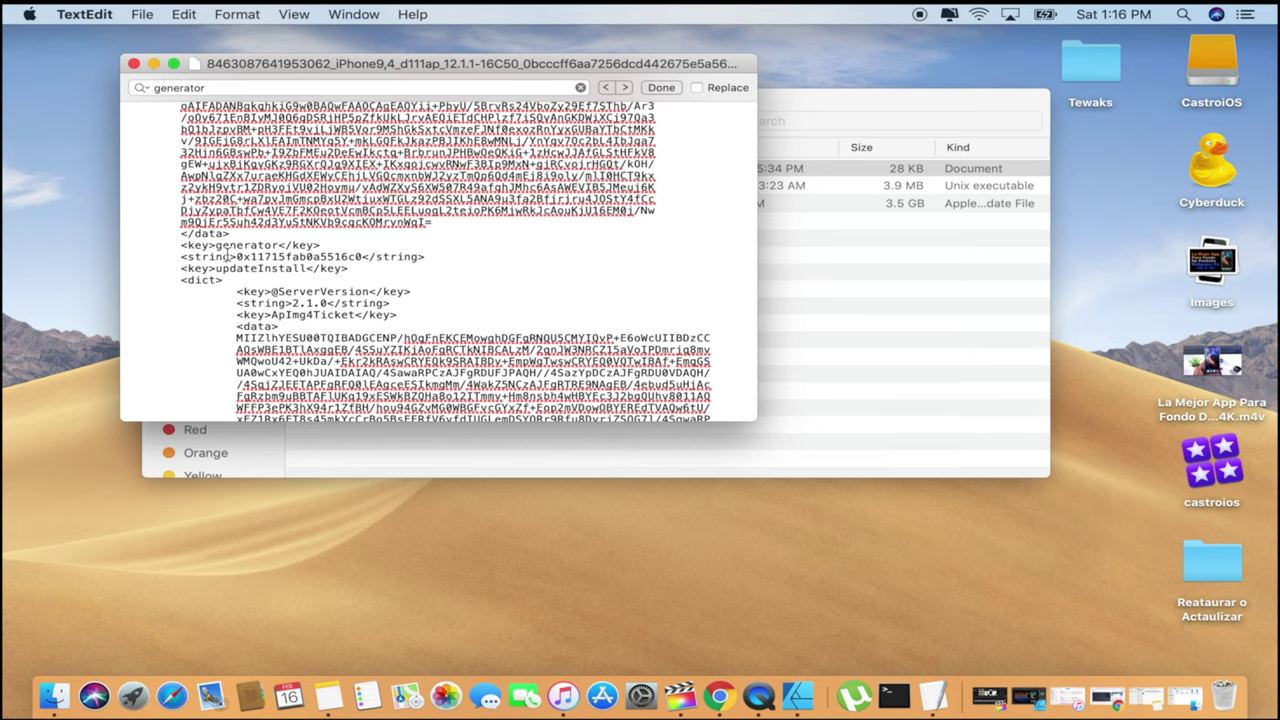
drag(186, 246, 317, 246)
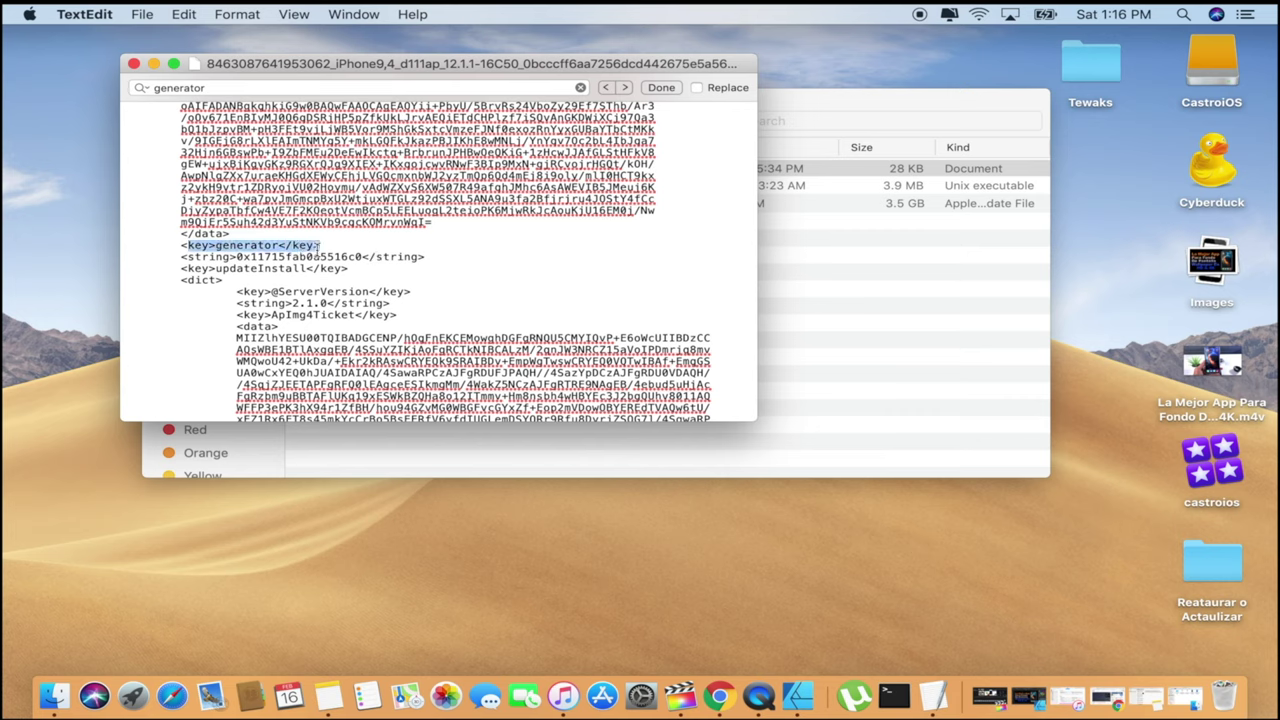
click(235, 257)
drag(237, 257, 365, 258)
key(super+c)
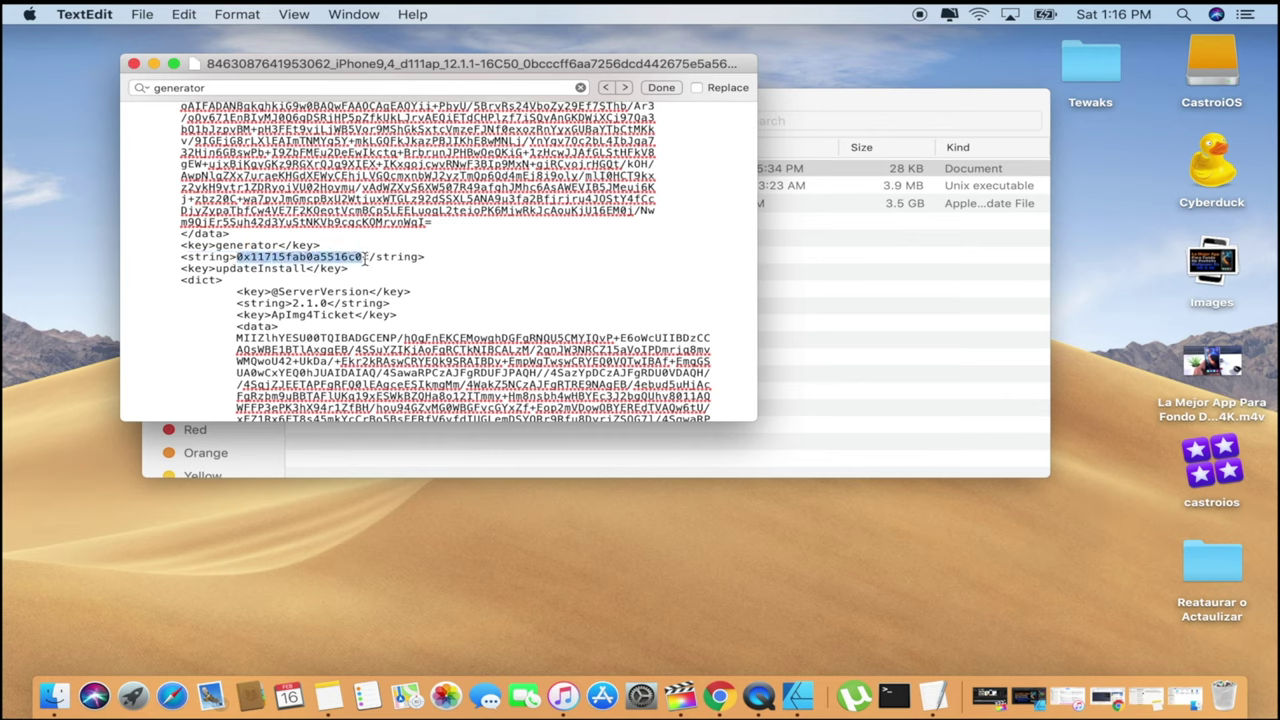
click(153, 64)
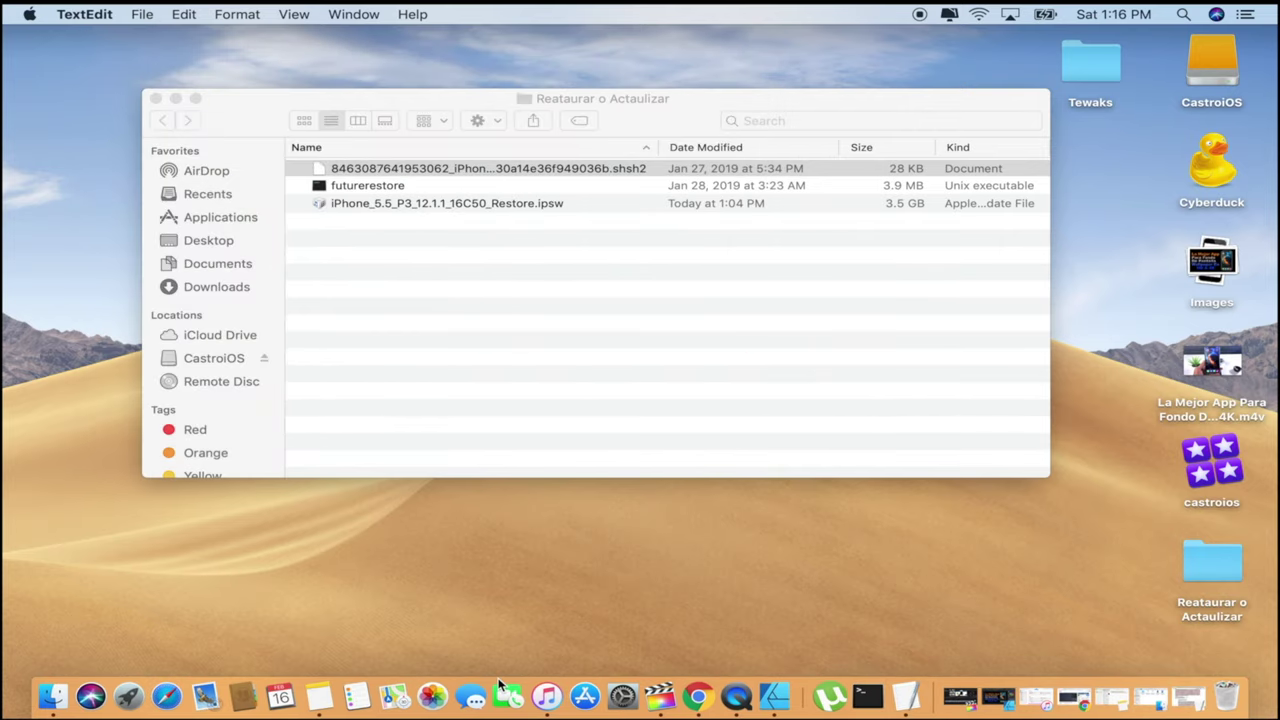
Step: Switch to Notes, paste the copied generator value into a new note, and minimize the window
click(319, 697)
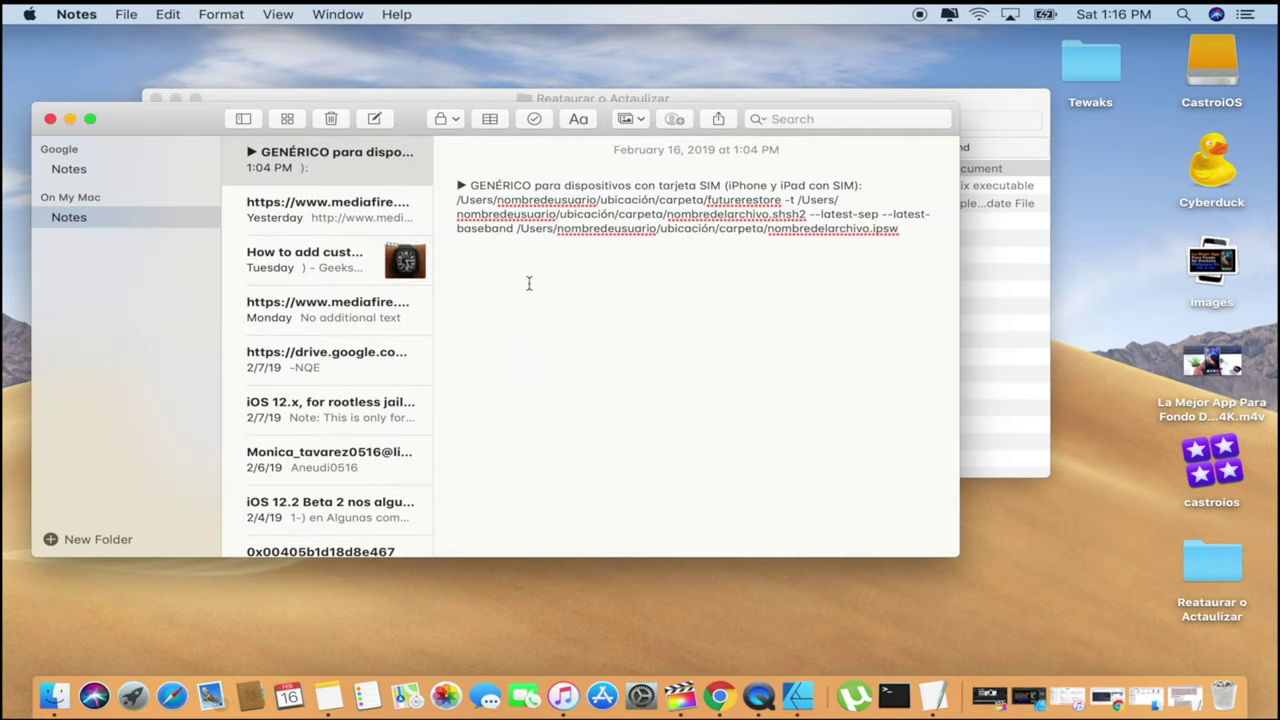
click(375, 120)
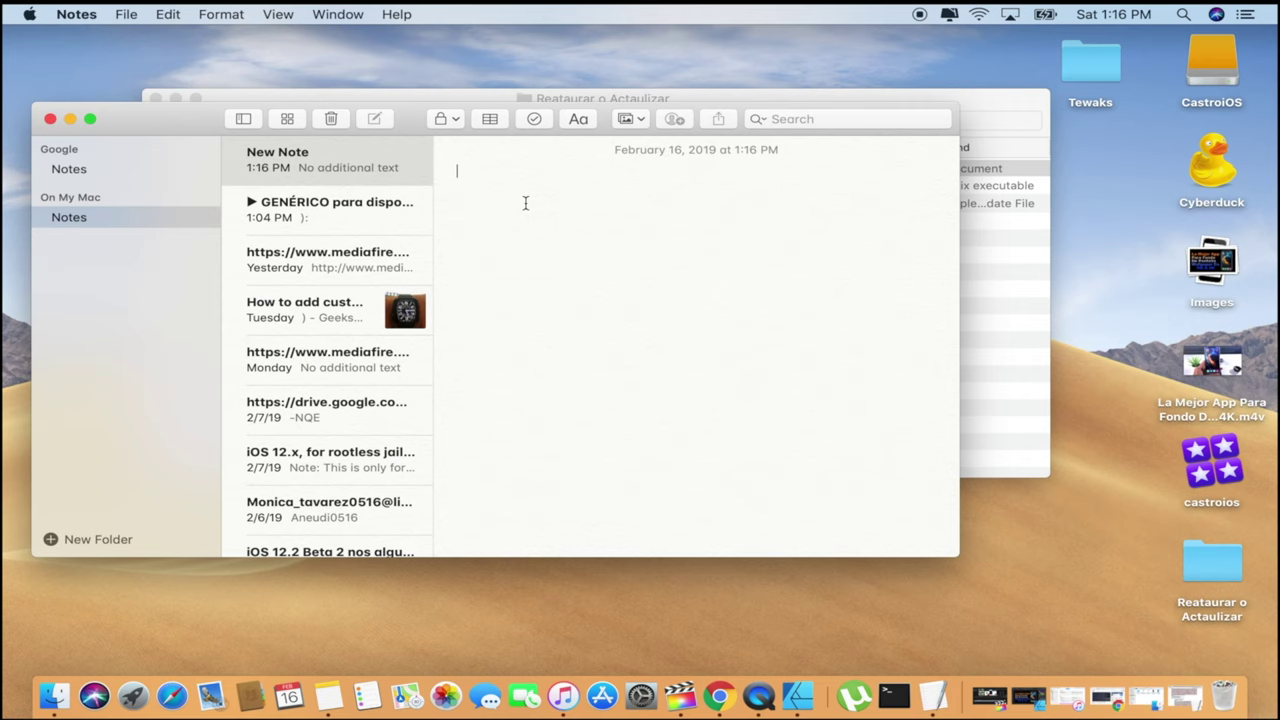
key(super+v)
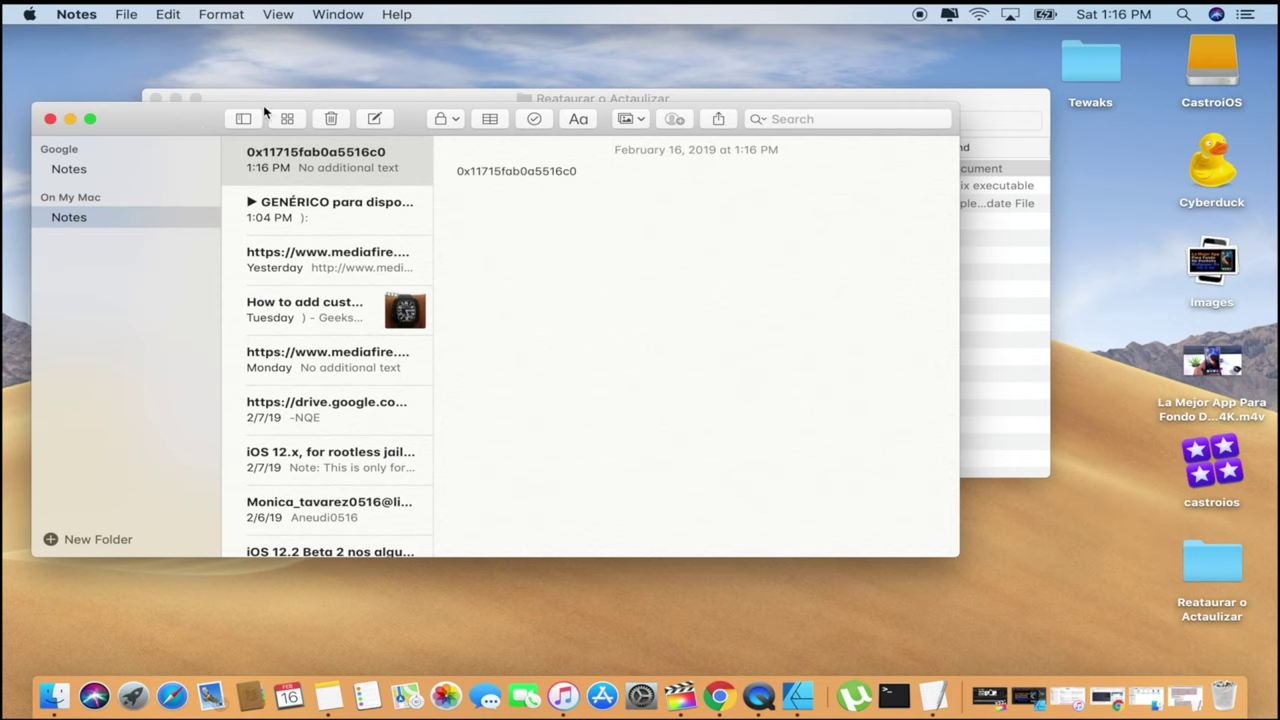
click(74, 120)
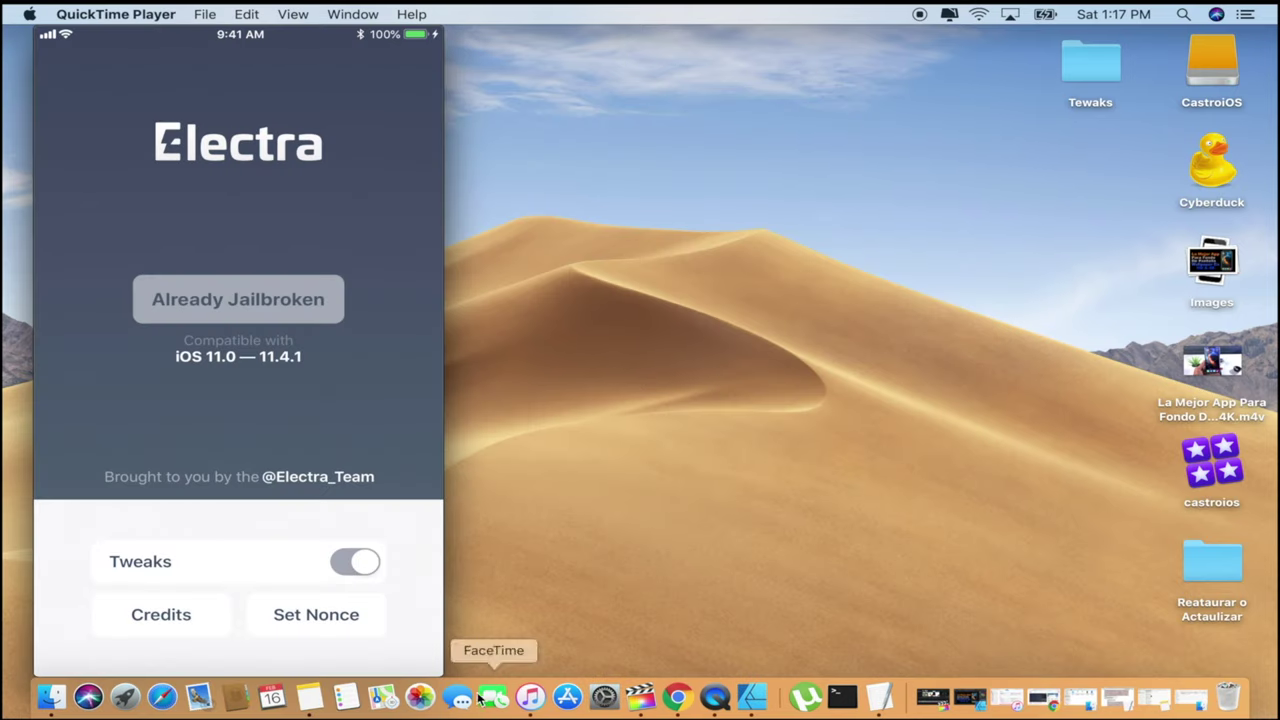
Step: Bring the generator note back beside the mirrored phone screen and share it to the iPhone via AirDrop
click(313, 704)
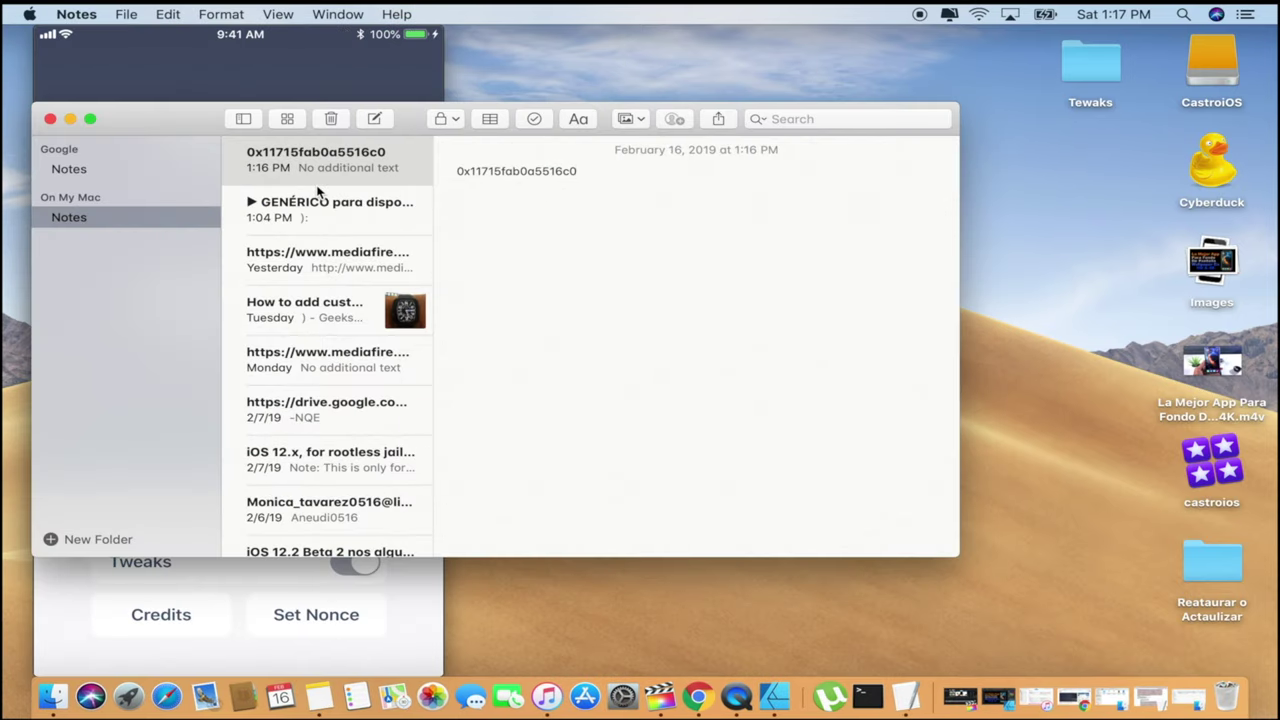
drag(32, 292, 474, 314)
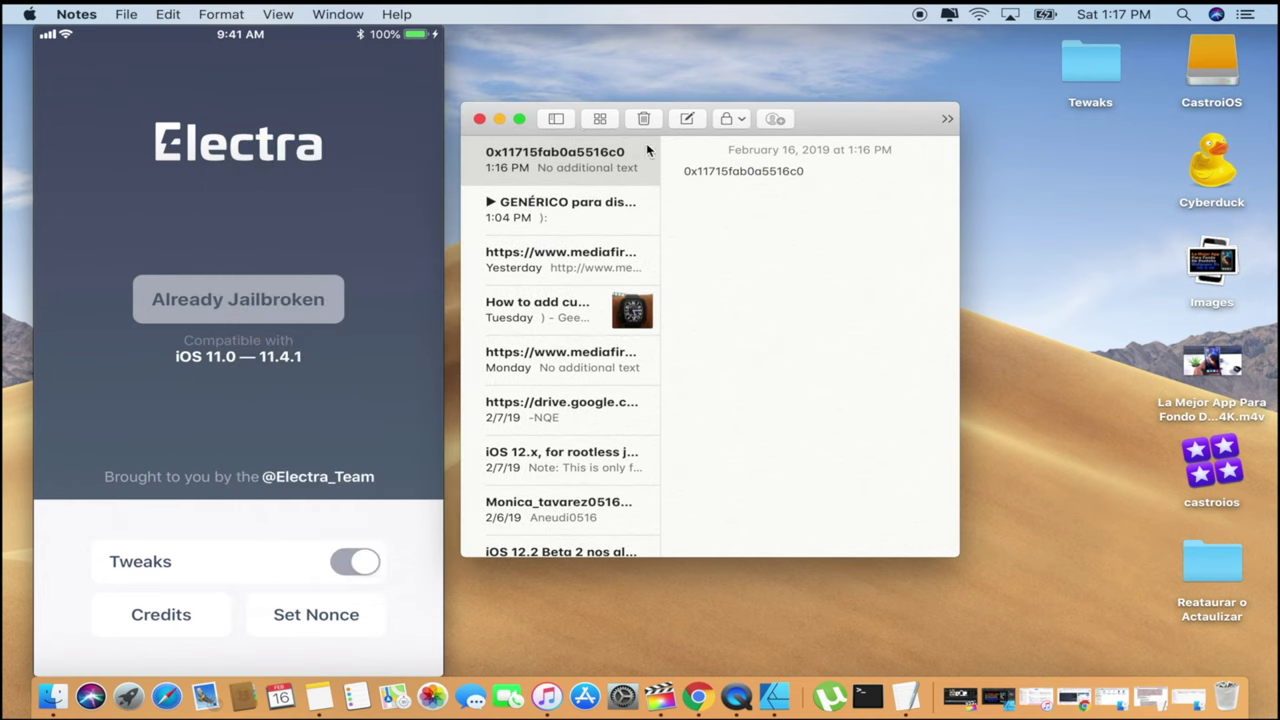
click(946, 118)
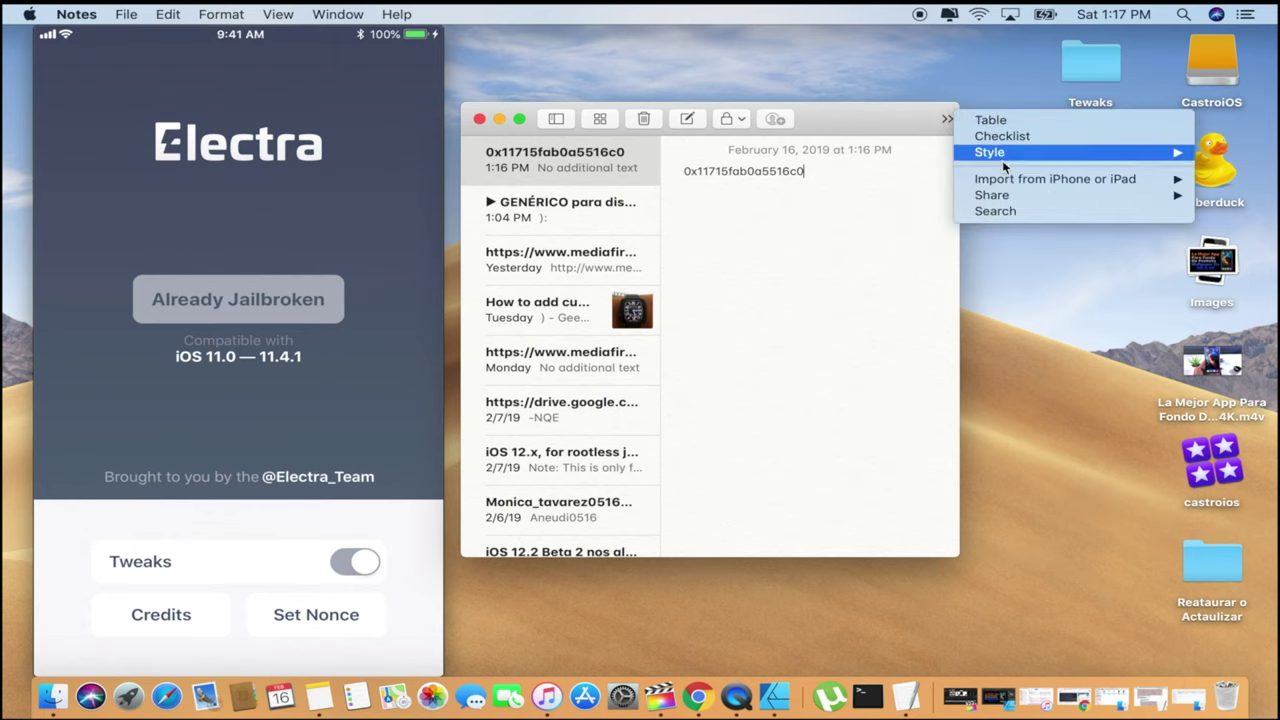
mouse_move(965, 195)
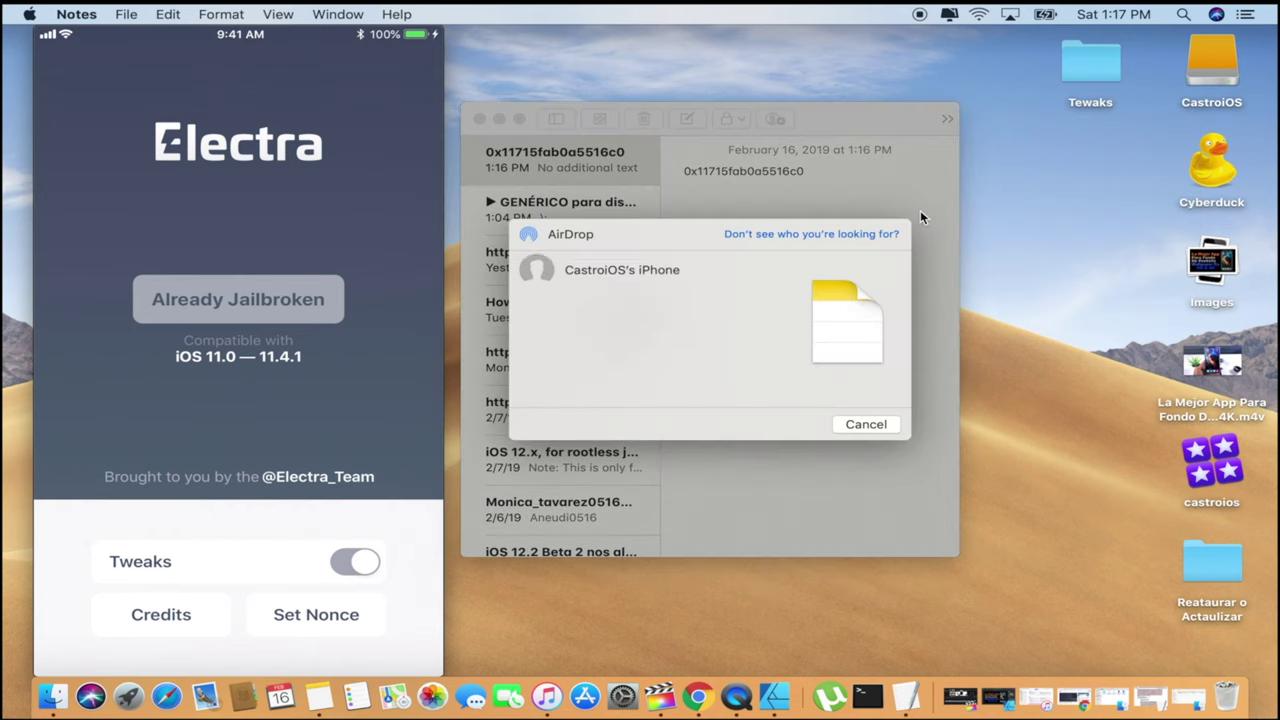
click(686, 274)
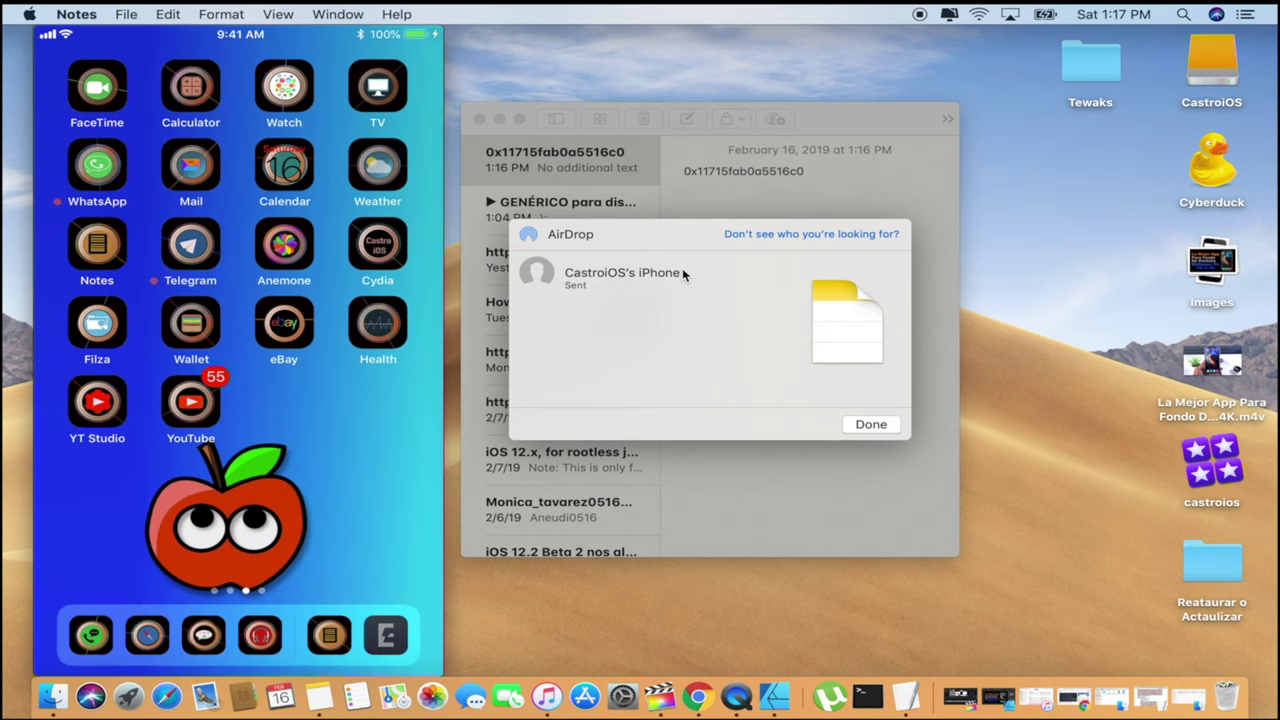
click(873, 424)
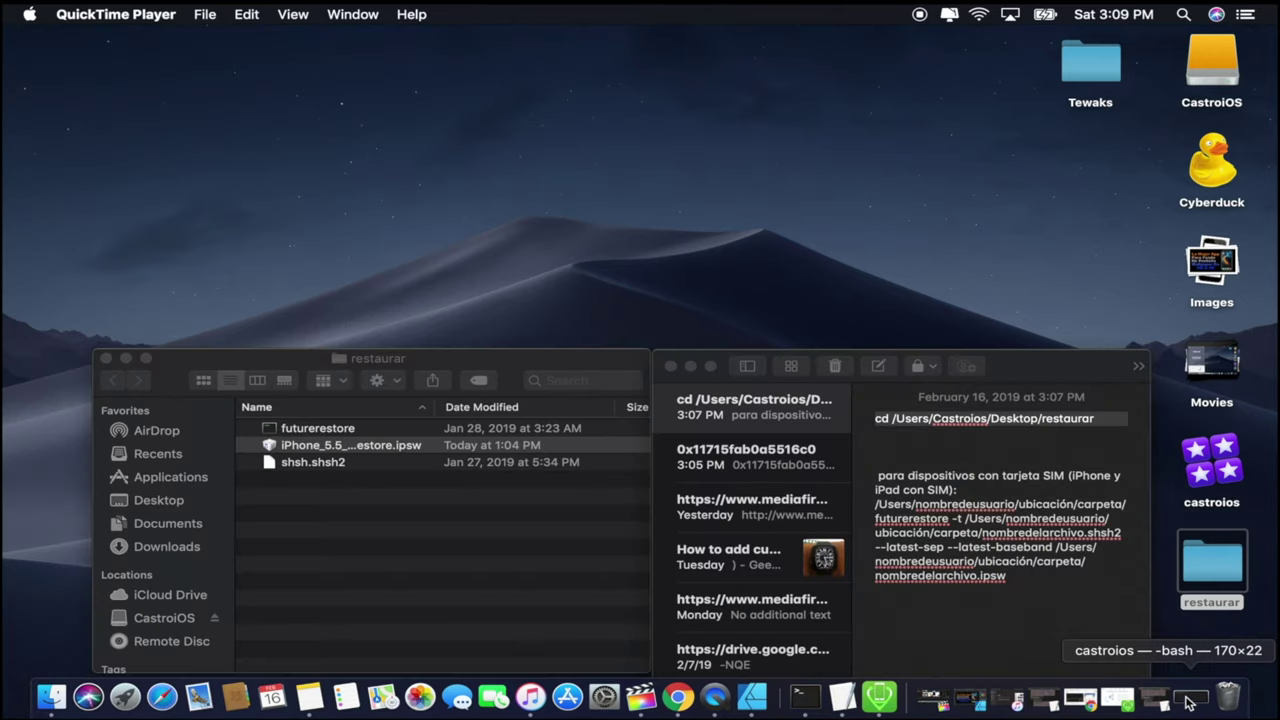
Step: Switch to Terminal and try to change the working directory to the restaurar folder on the desktop
click(1188, 703)
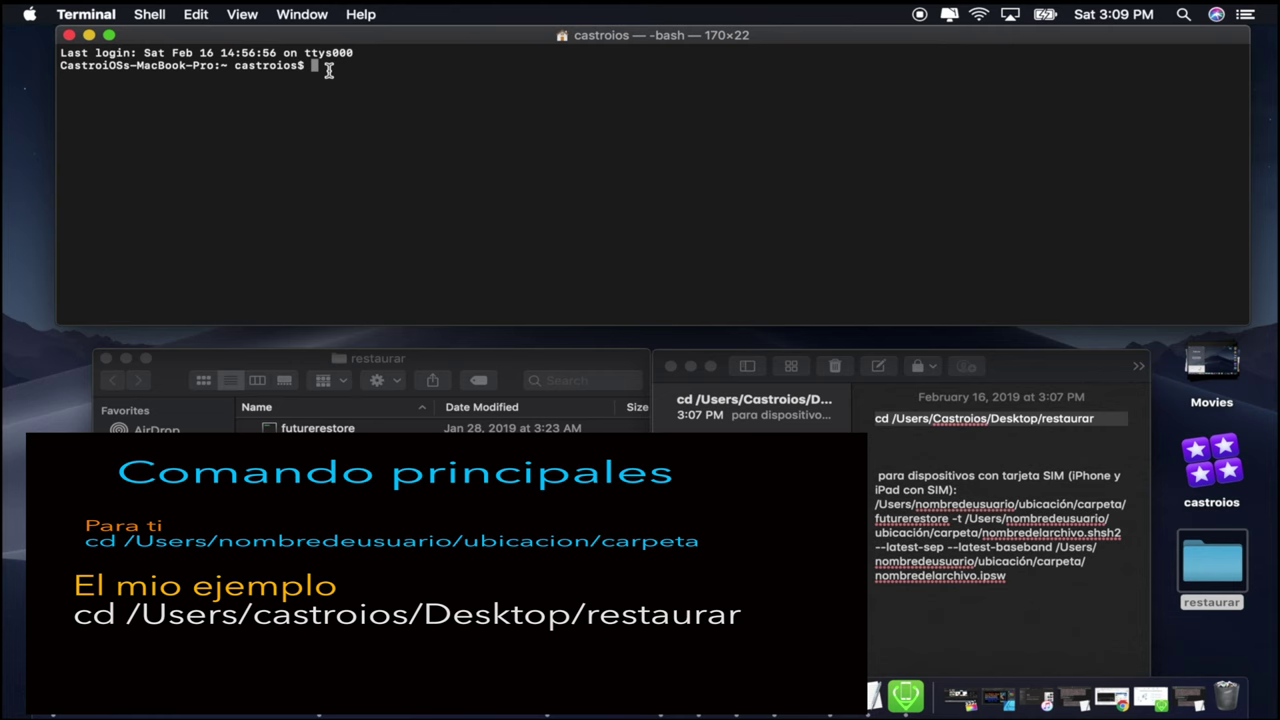
text(cd /Users/Castroios/Desktop/restaurar)
key(Return)
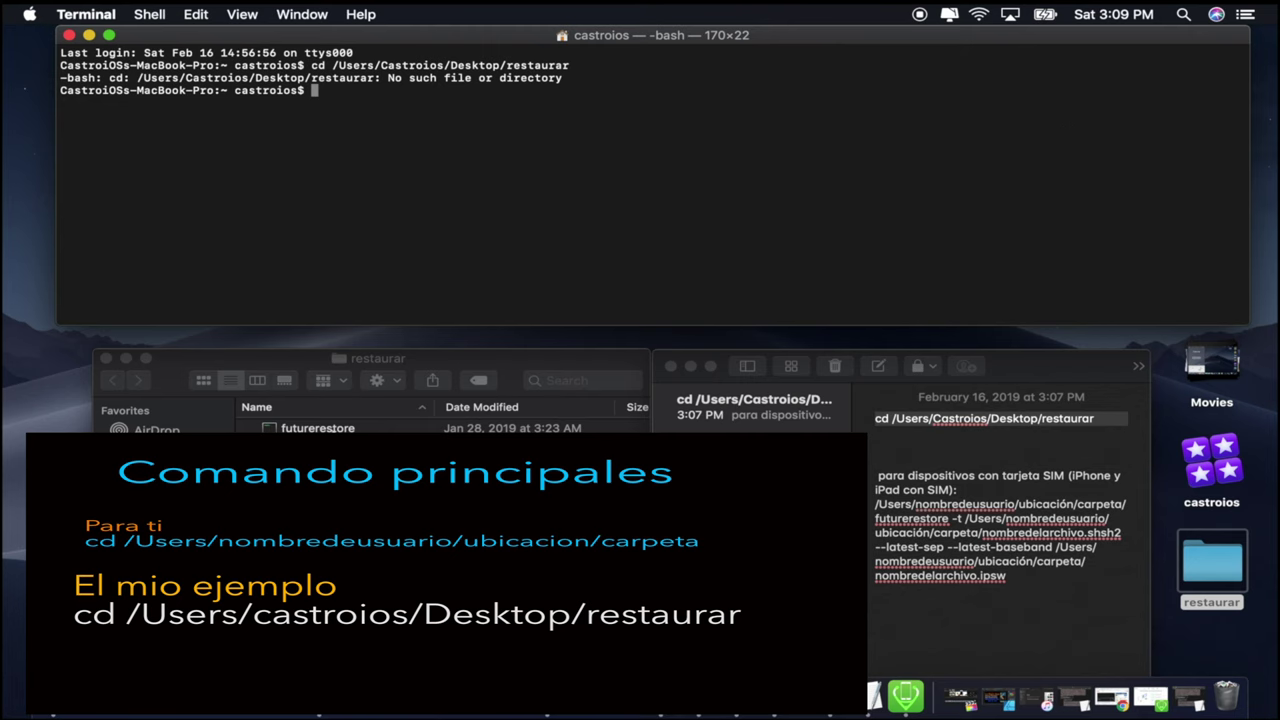
Step: Begin the restore command with the path of the restaurar folder's futurerestore executable, followed by the -t option
drag(340, 430, 456, 212)
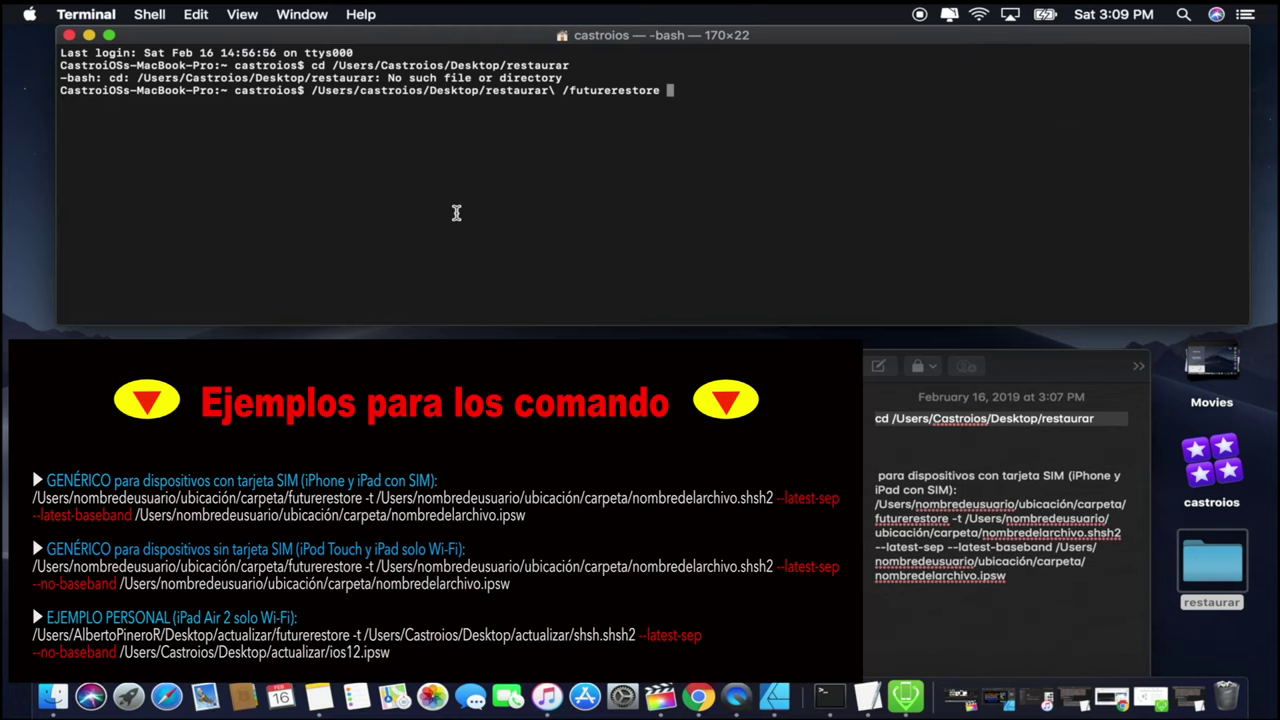
text(-t)
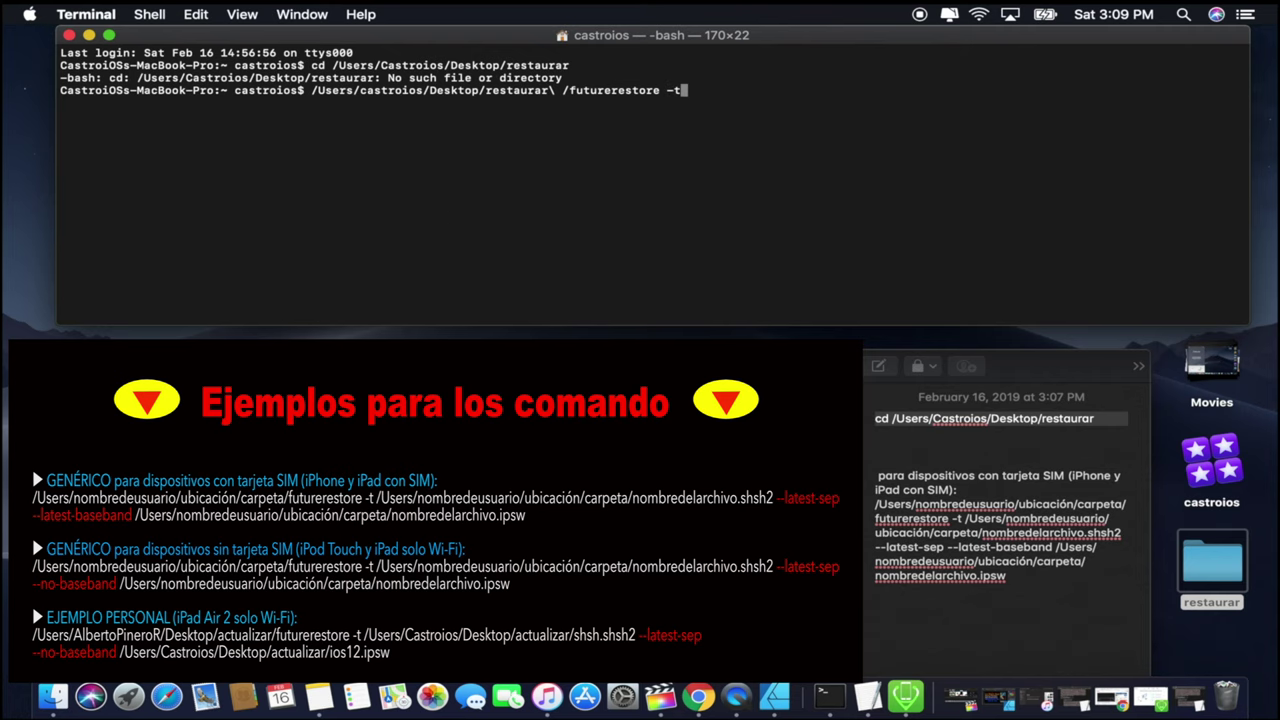